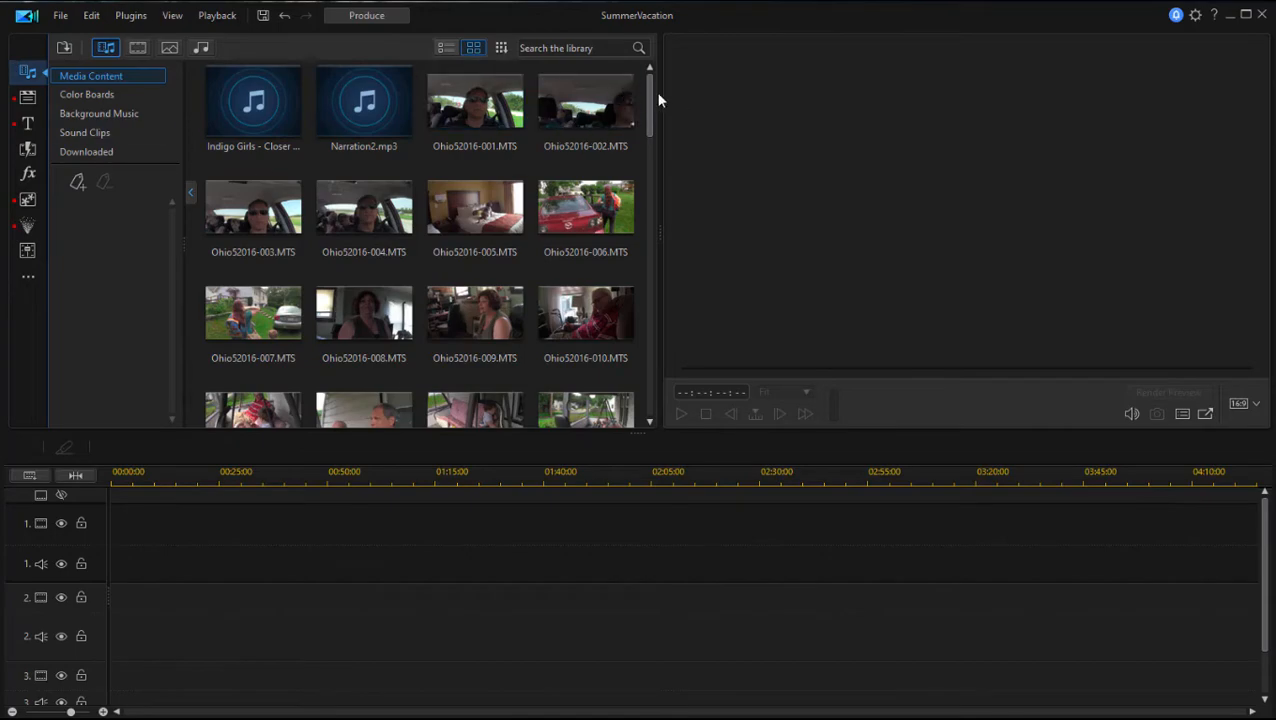
- Look through the imported media clips and the saved projects in the library
{"action": "left_click_drag", "start_coordinate": [651, 104], "coordinate": [653, 319]}
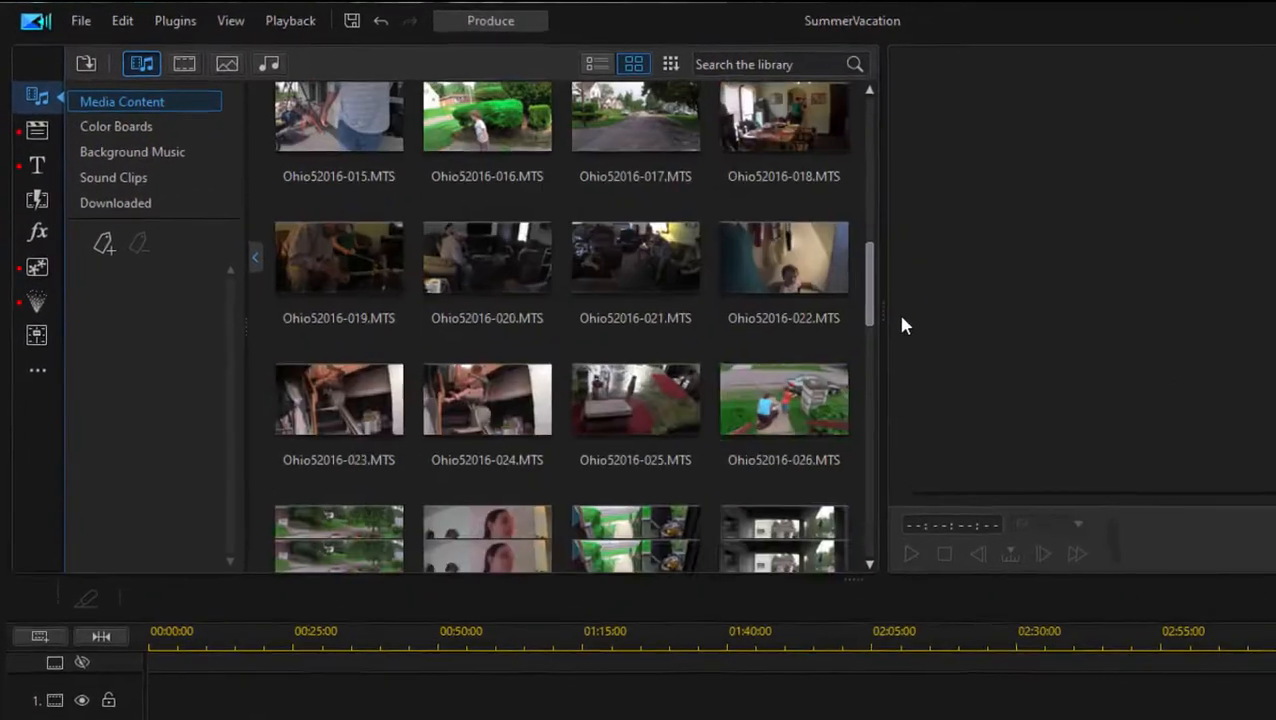
{"action": "left_click_drag", "start_coordinate": [1021, 493], "coordinate": [994, 85]}
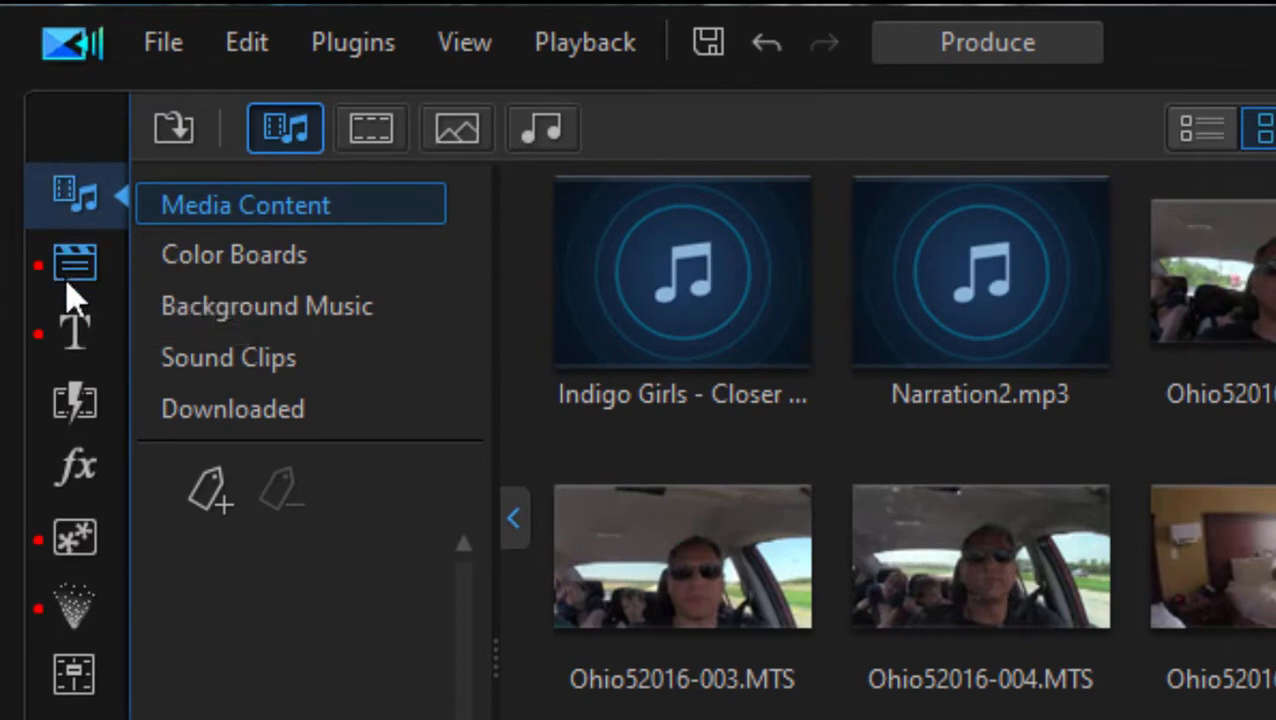
{"action": "left_click", "coordinate": [69, 284]}
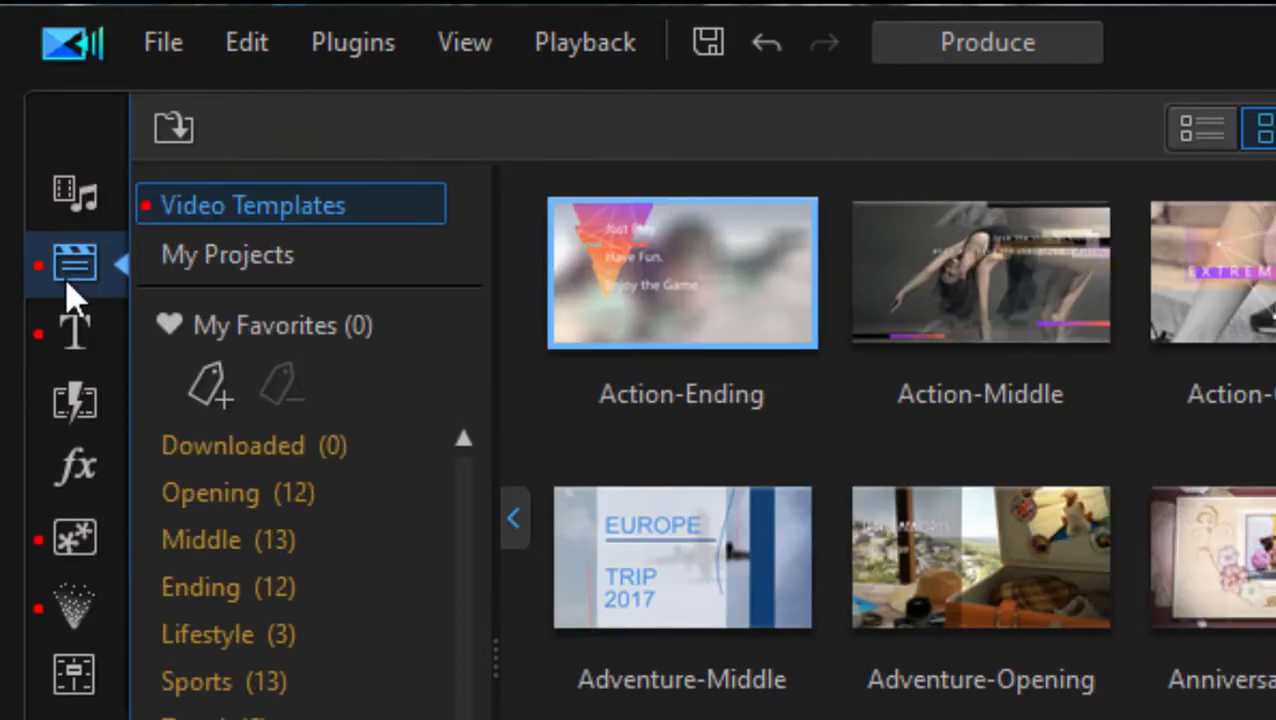
{"action": "left_click", "coordinate": [309, 260]}
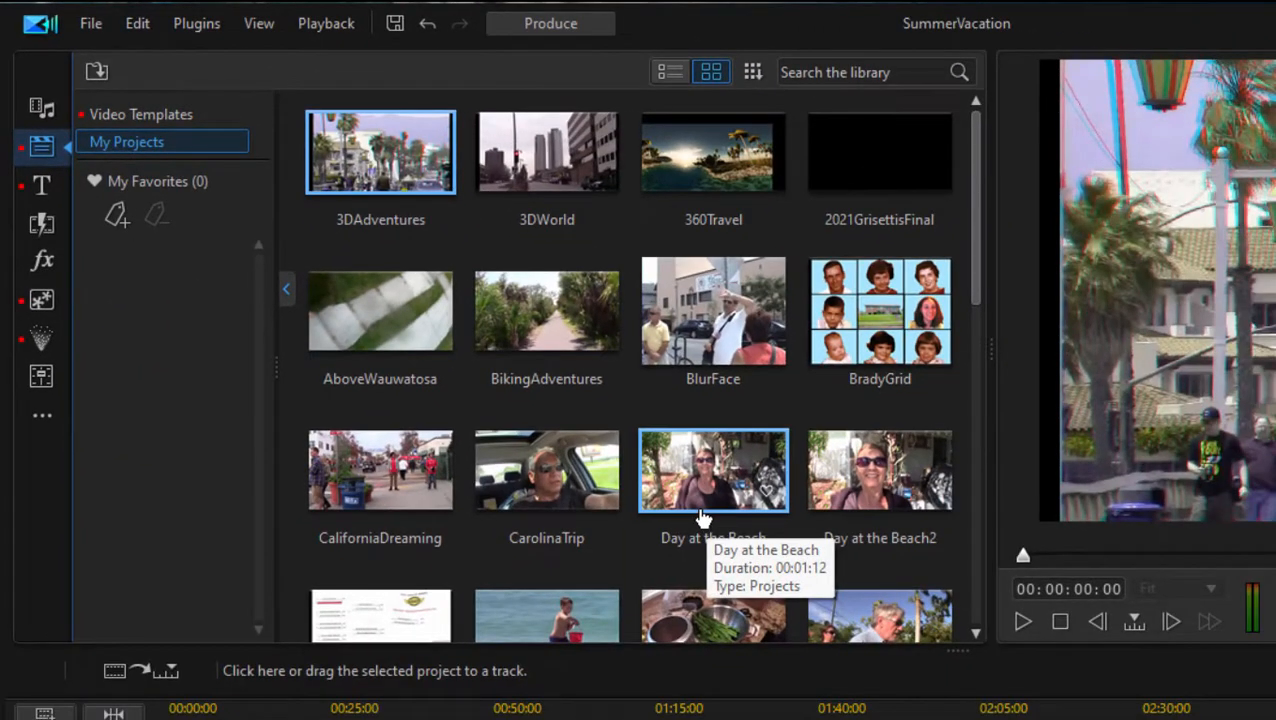
- Add the Memory-opening video template at the start of the timeline and accept placeholders in place of its preview content
{"action": "left_click", "coordinate": [193, 114]}
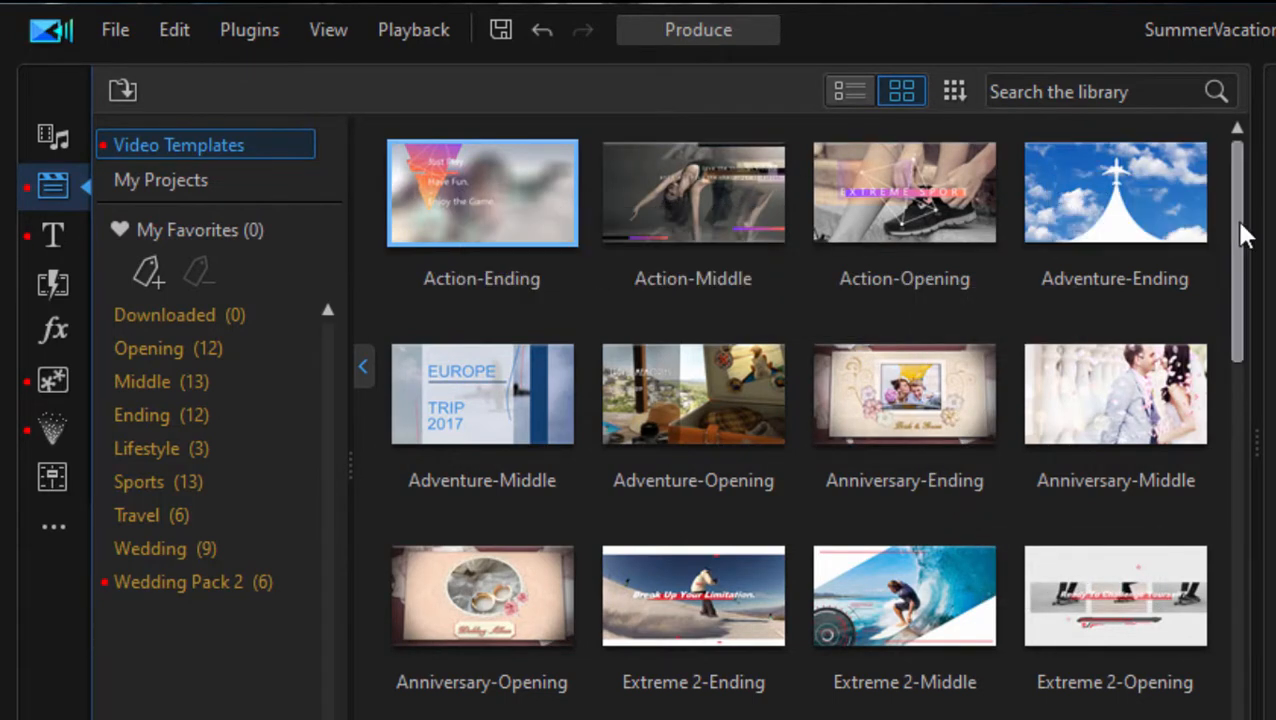
{"action": "left_click_drag", "start_coordinate": [1243, 233], "coordinate": [1252, 314]}
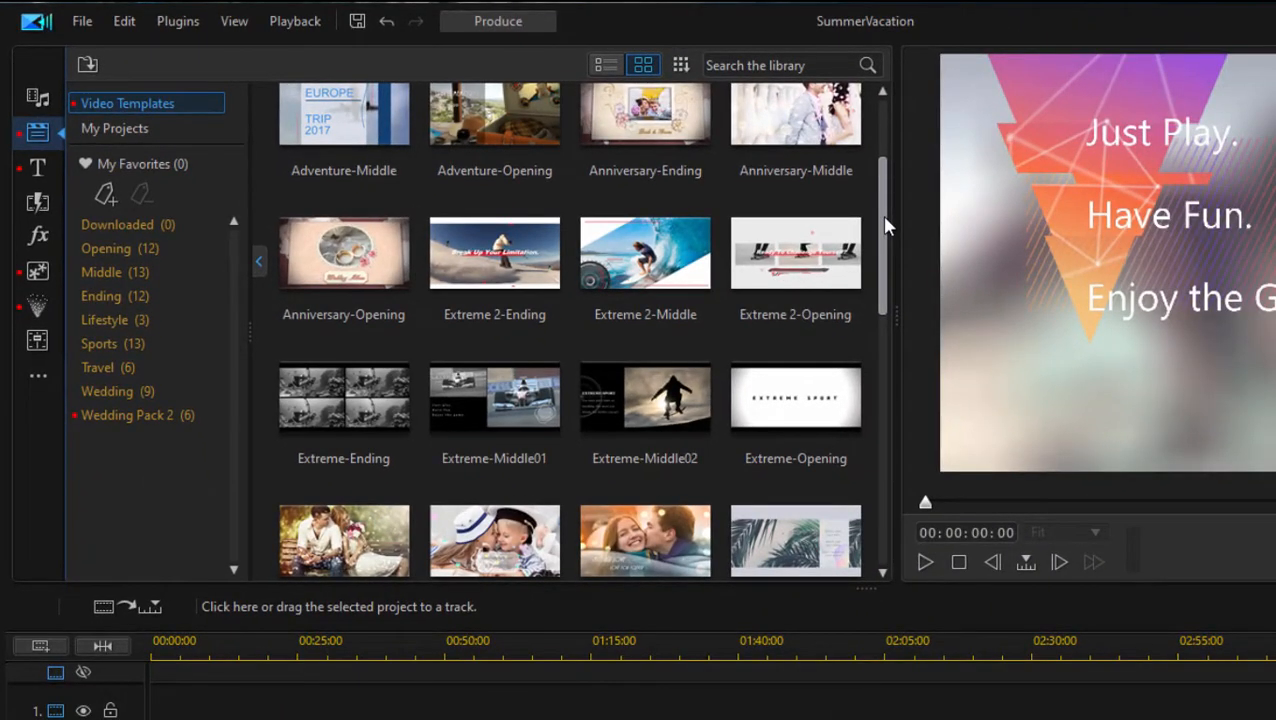
{"action": "left_click_drag", "start_coordinate": [885, 225], "coordinate": [878, 368]}
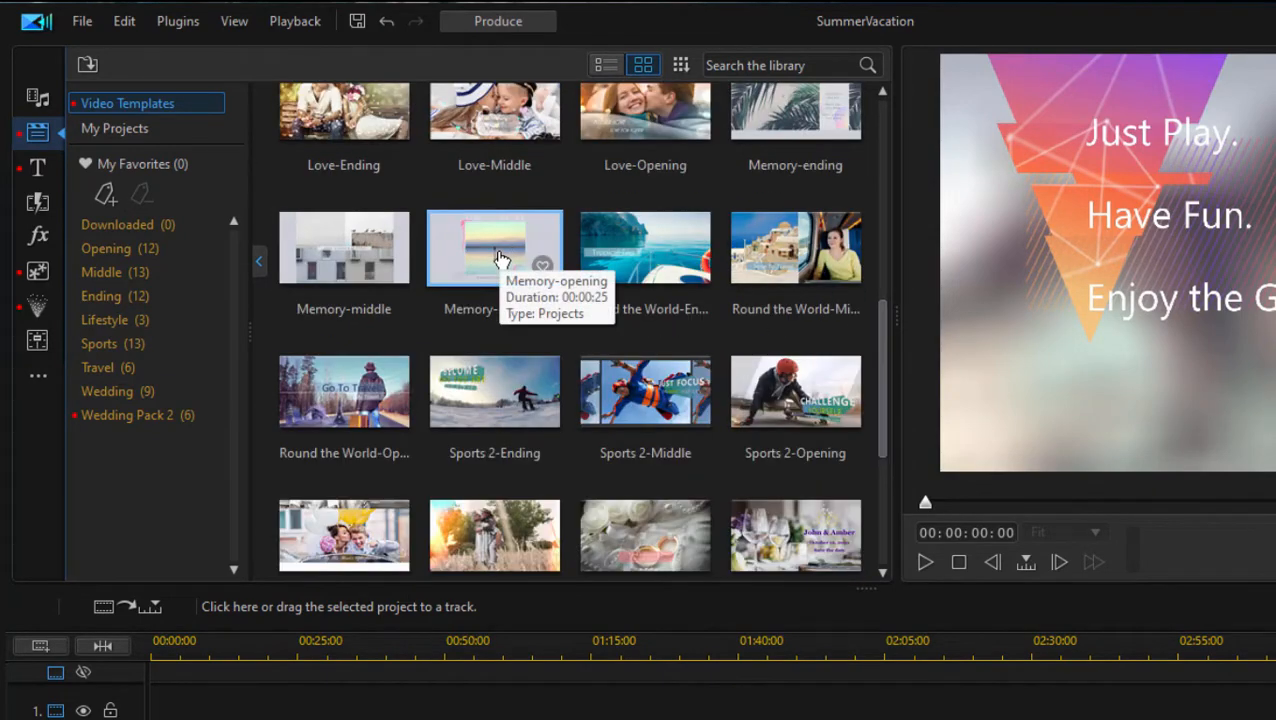
{"action": "left_click_drag", "start_coordinate": [500, 258], "coordinate": [375, 440]}
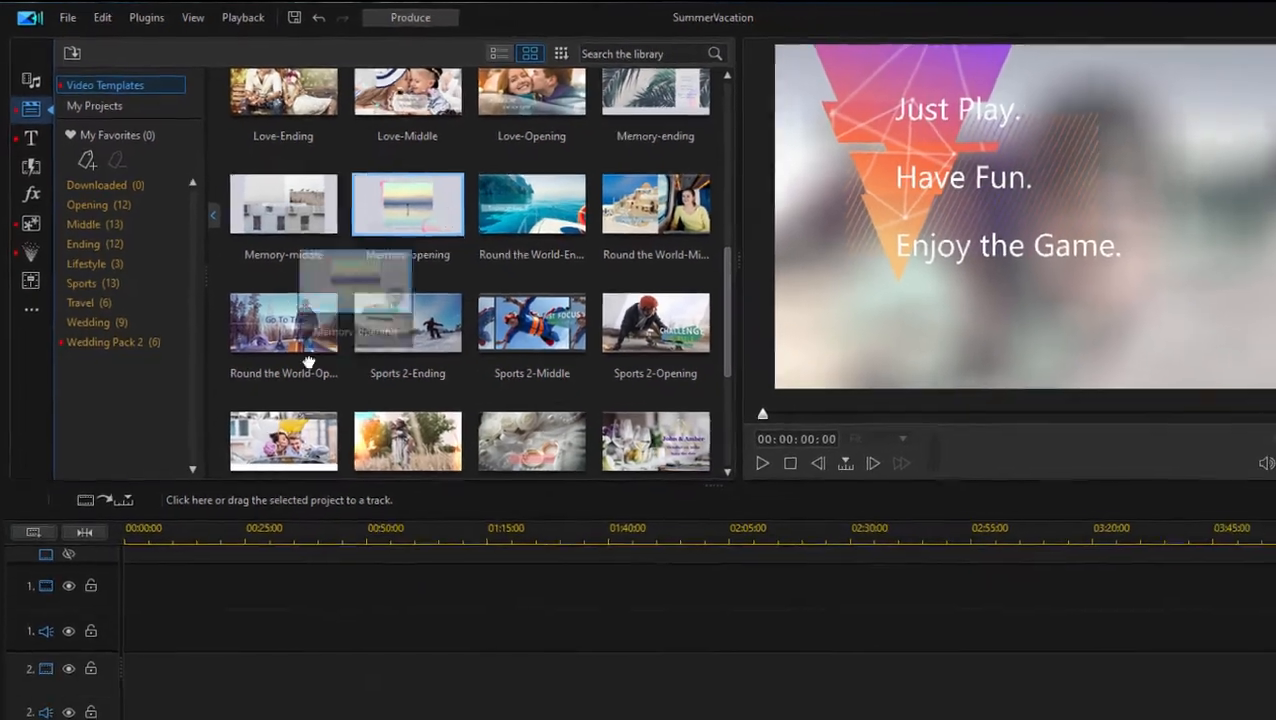
{"action": "left_click_drag", "start_coordinate": [308, 362], "coordinate": [168, 593]}
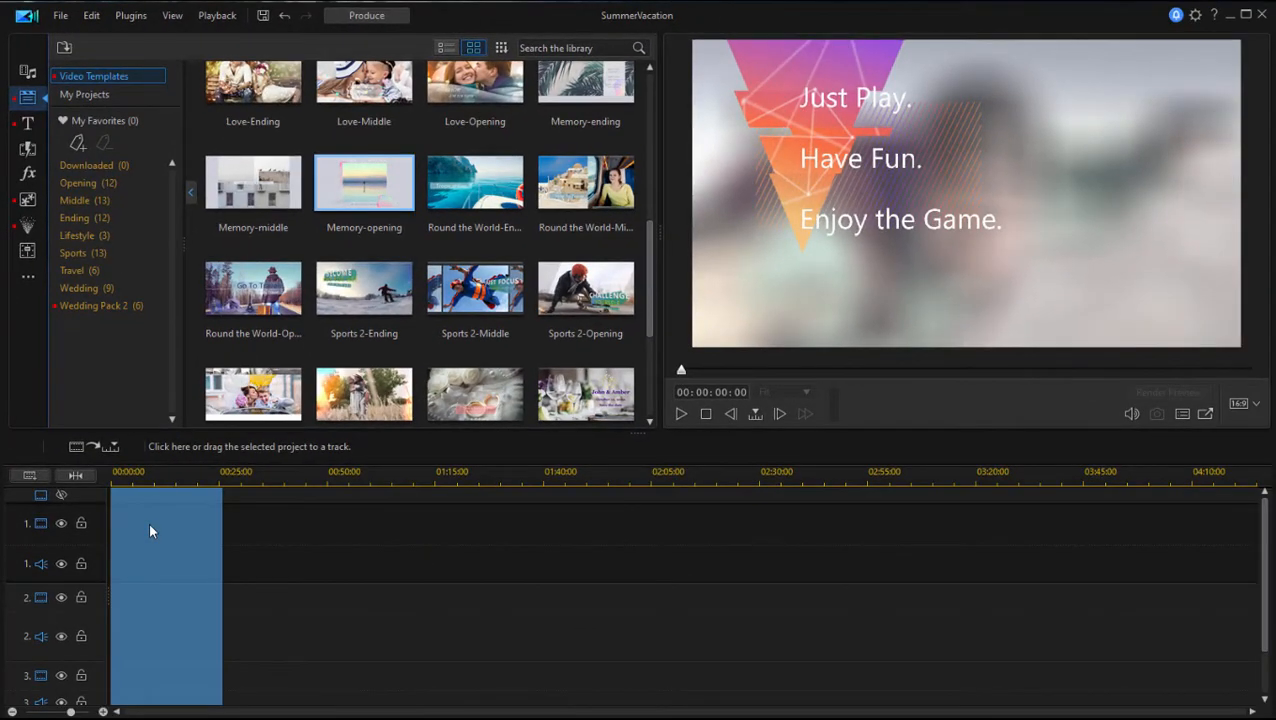
{"action": "left_click_drag", "start_coordinate": [149, 525], "coordinate": [149, 525]}
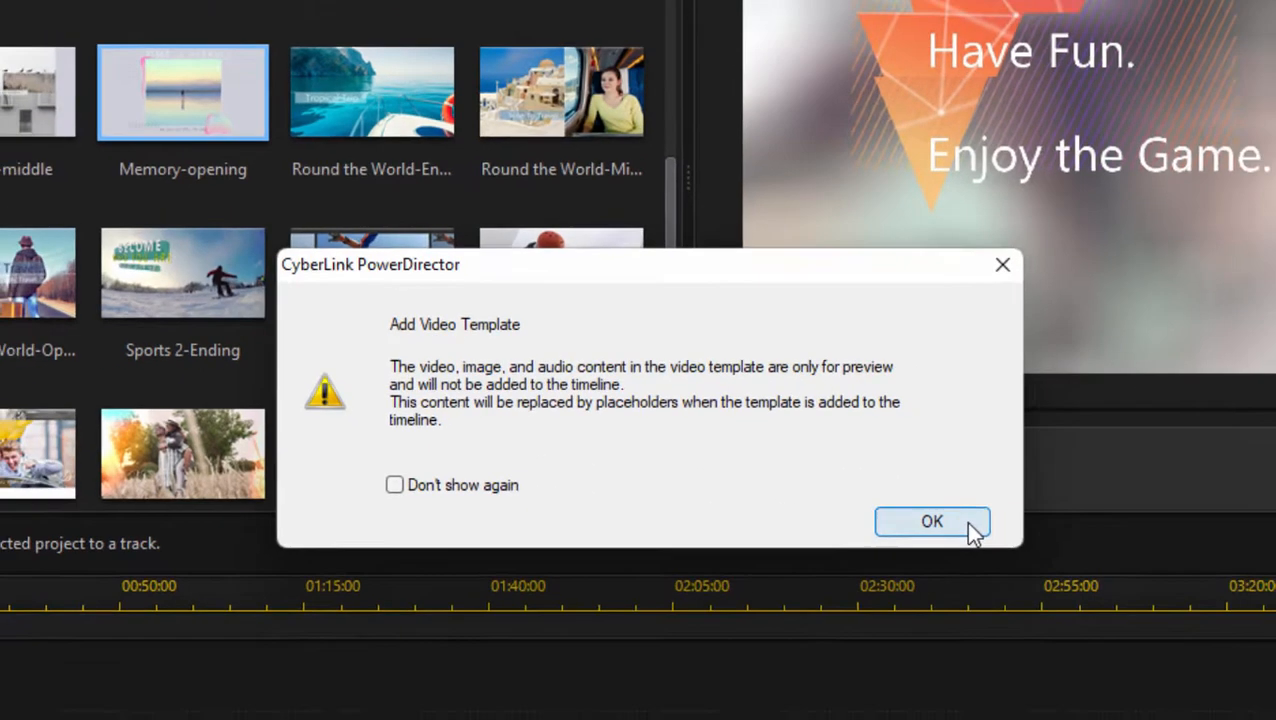
{"action": "left_click", "coordinate": [998, 540]}
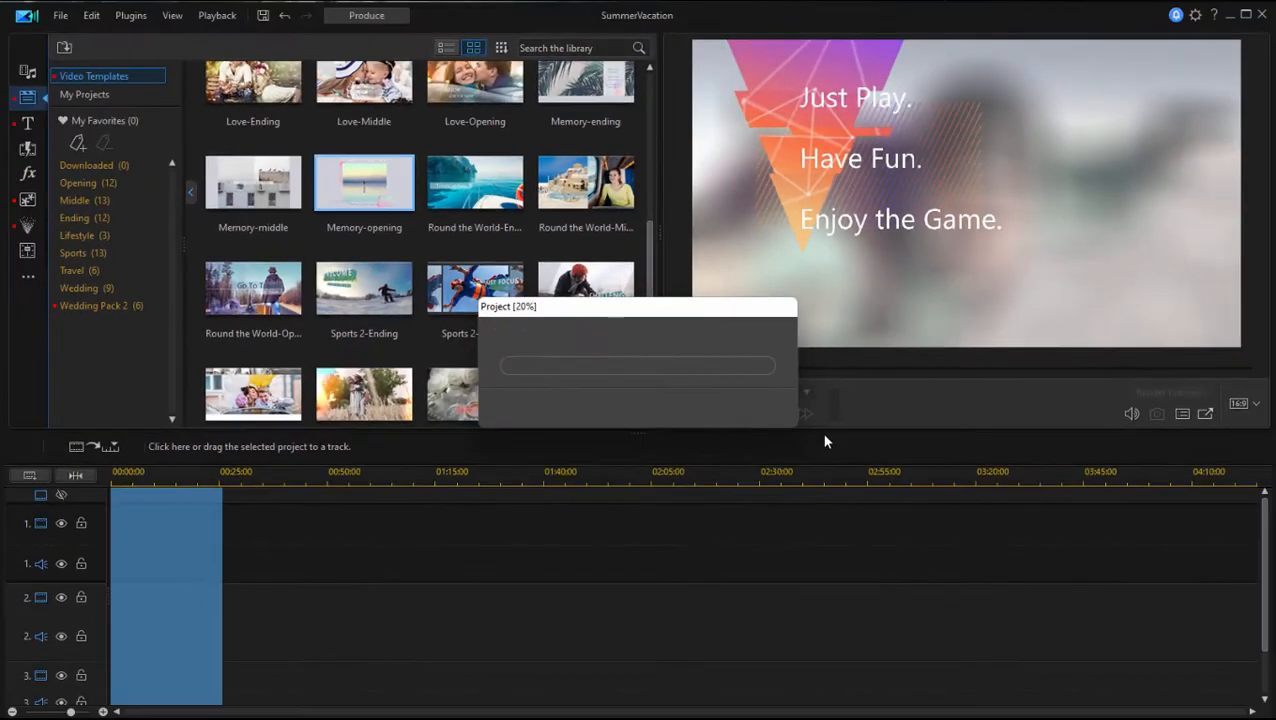
- Enlarge the timeline area, stretch its time scale and examine the template's placeholder tracks
{"action": "left_click_drag", "start_coordinate": [630, 433], "coordinate": [630, 389]}
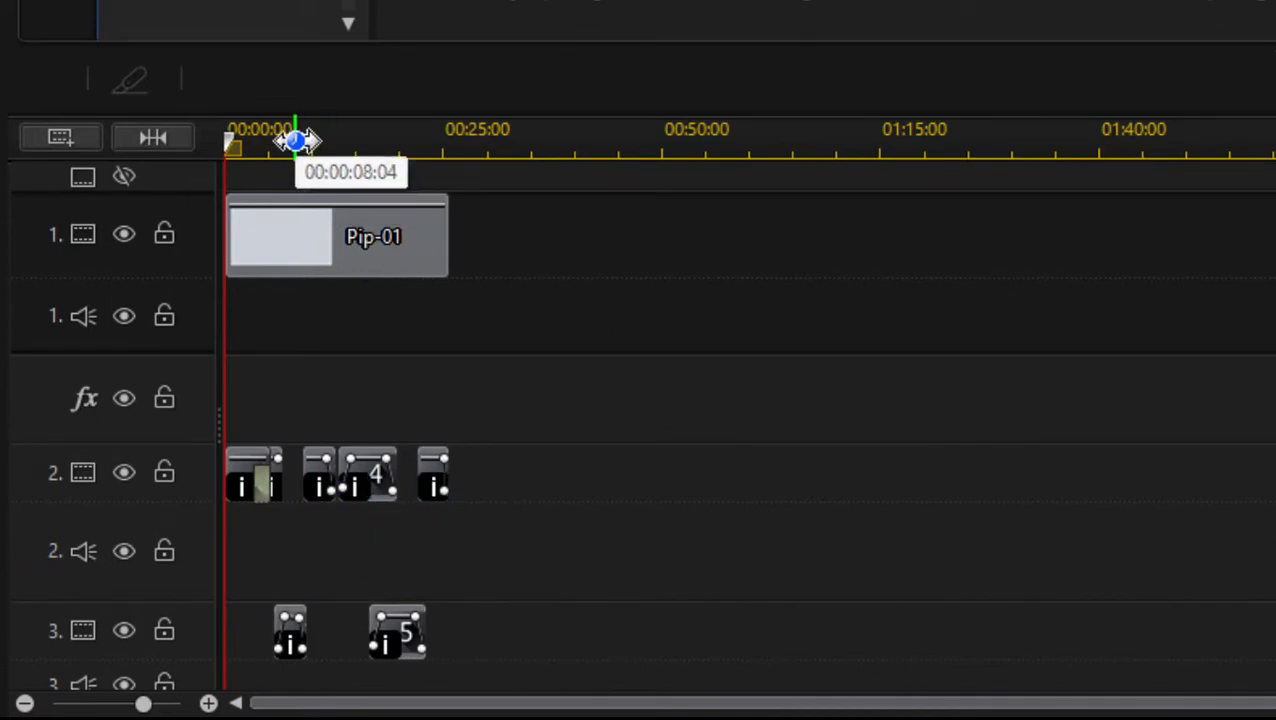
{"action": "left_click_drag", "start_coordinate": [296, 141], "coordinate": [915, 178]}
{"action": "mouse_move", "coordinate": [455, 452]}
{"action": "left_mouse_down"}
{"action": "mouse_move", "coordinate": [393, 452]}
{"action": "mouse_move", "coordinate": [454, 452]}
{"action": "left_mouse_up"}
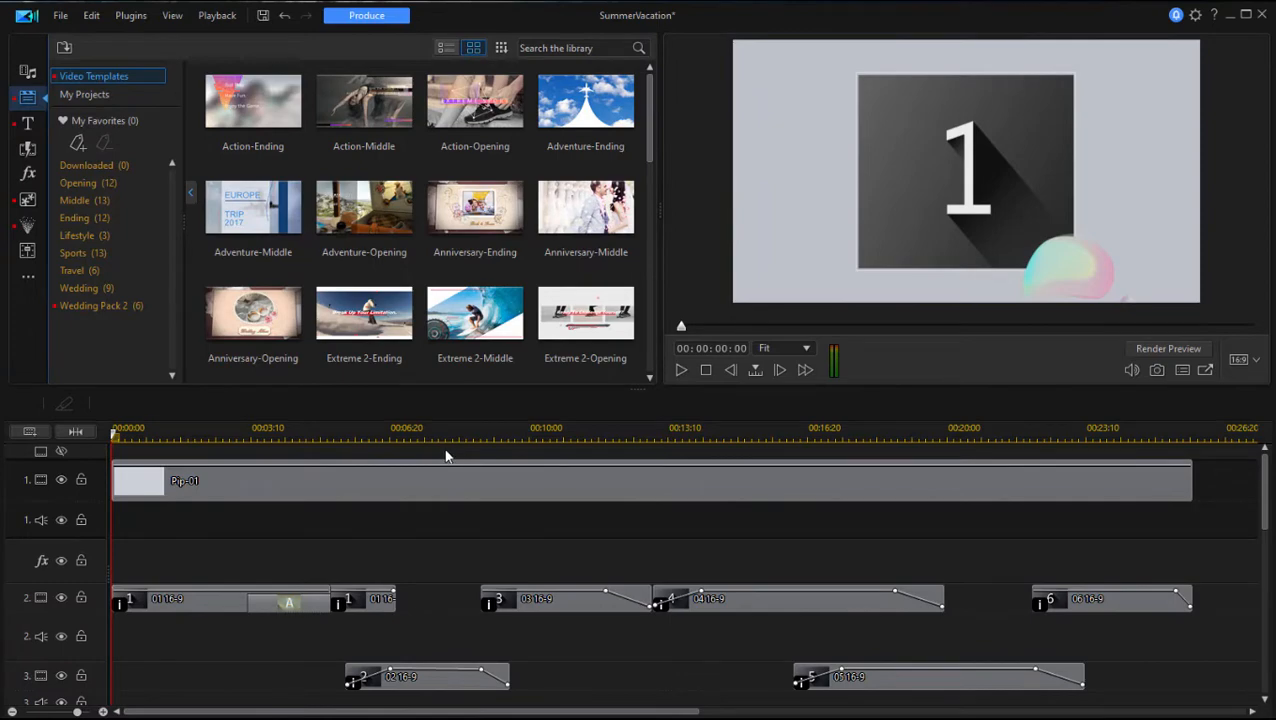
{"action": "mouse_move", "coordinate": [447, 467]}
{"action": "left_click_drag", "start_coordinate": [1266, 519], "coordinate": [1262, 447]}
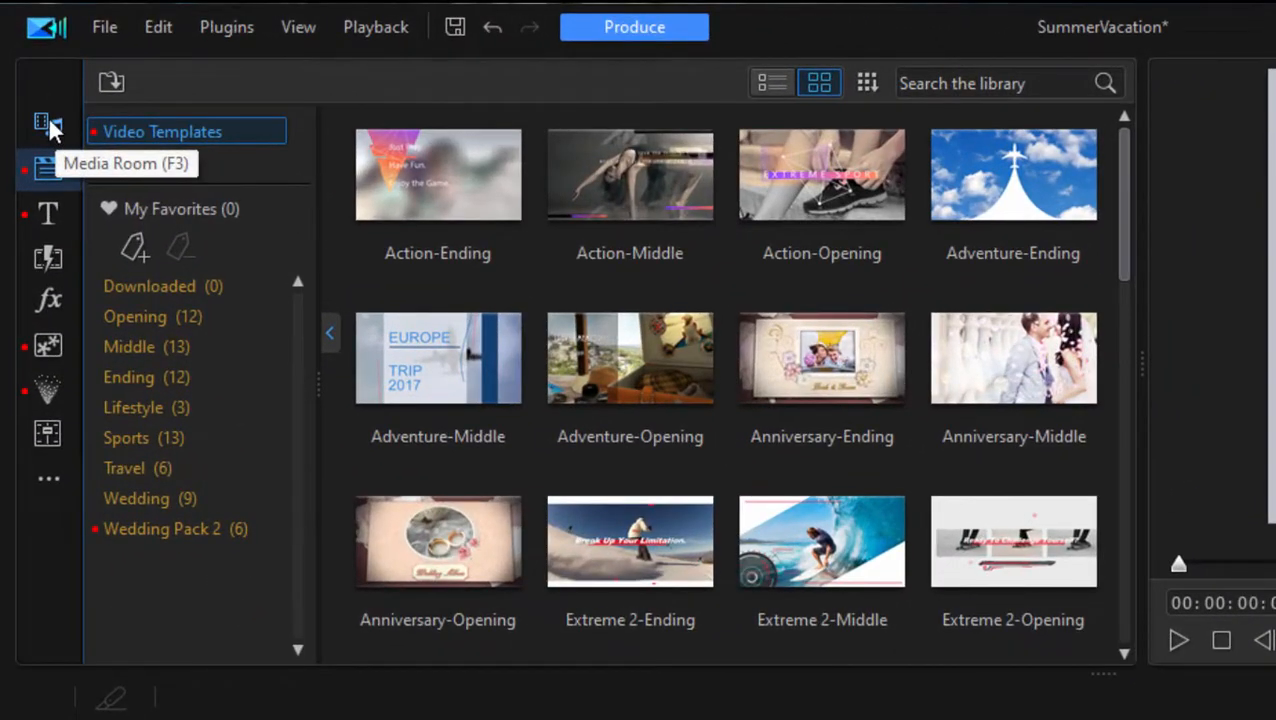
- Replace the first placeholder 1 at the start of track 2 with the library clip Ohio52016-006, trimmed to fit
{"action": "left_click", "coordinate": [49, 118]}
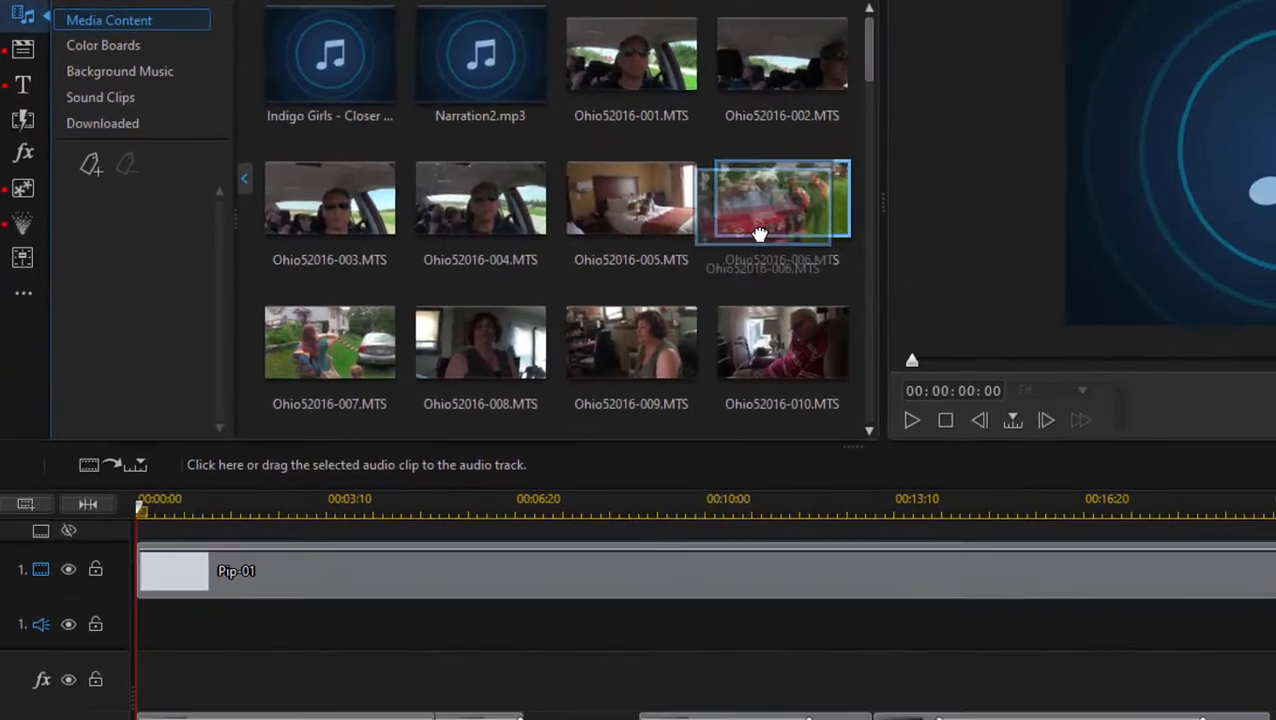
{"action": "left_click_drag", "start_coordinate": [1015, 346], "coordinate": [910, 555]}
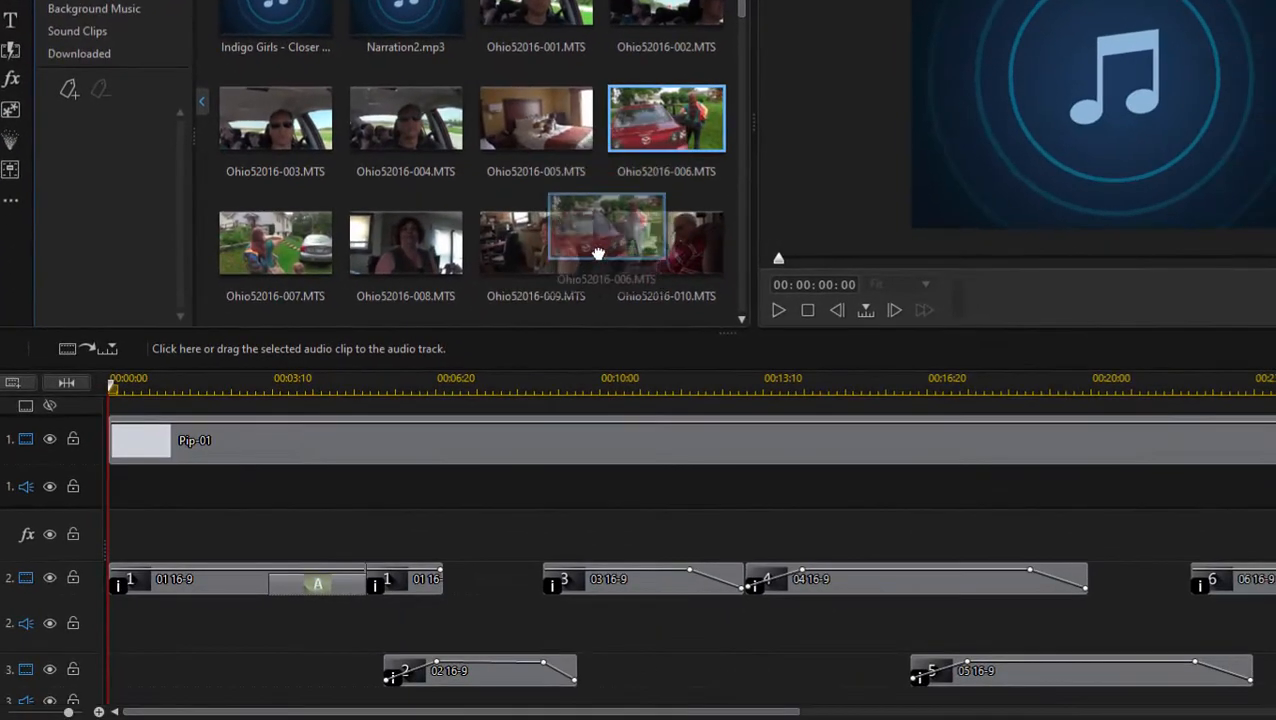
{"action": "left_click_drag", "start_coordinate": [597, 253], "coordinate": [194, 571]}
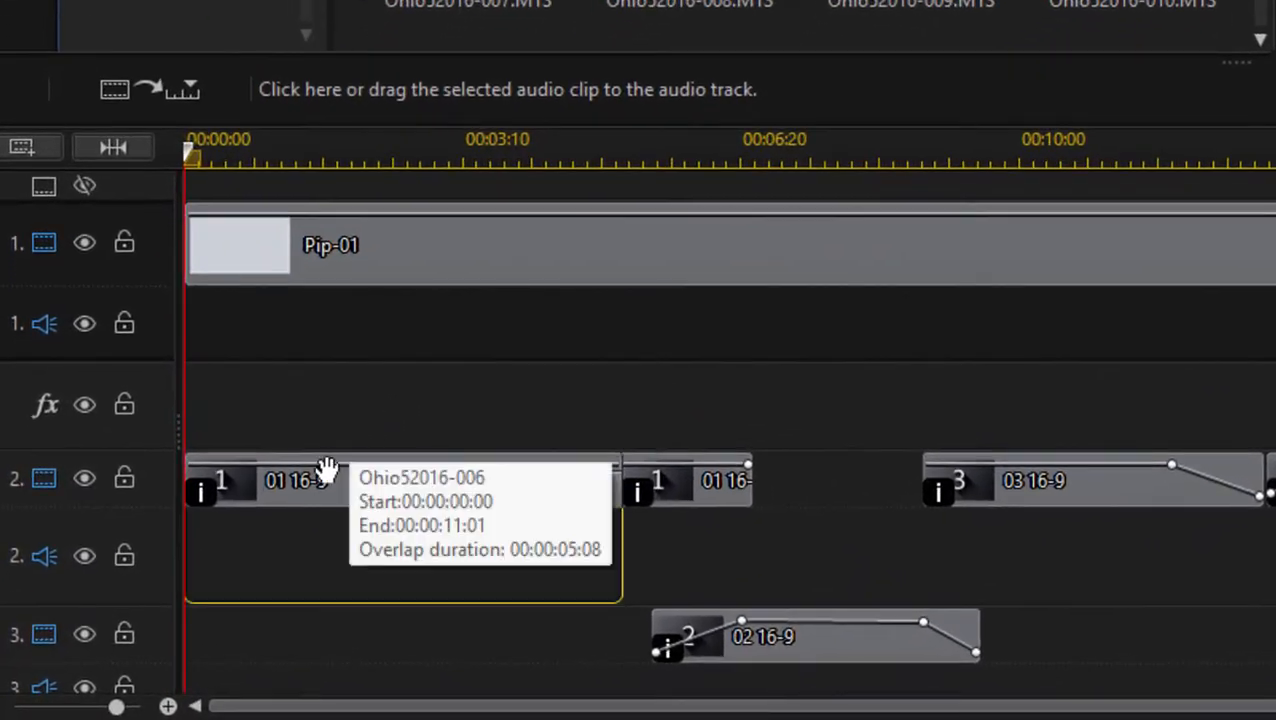
{"action": "left_click_drag", "start_coordinate": [328, 470], "coordinate": [981, 455]}
{"action": "left_click_drag", "start_coordinate": [888, 459], "coordinate": [470, 459]}
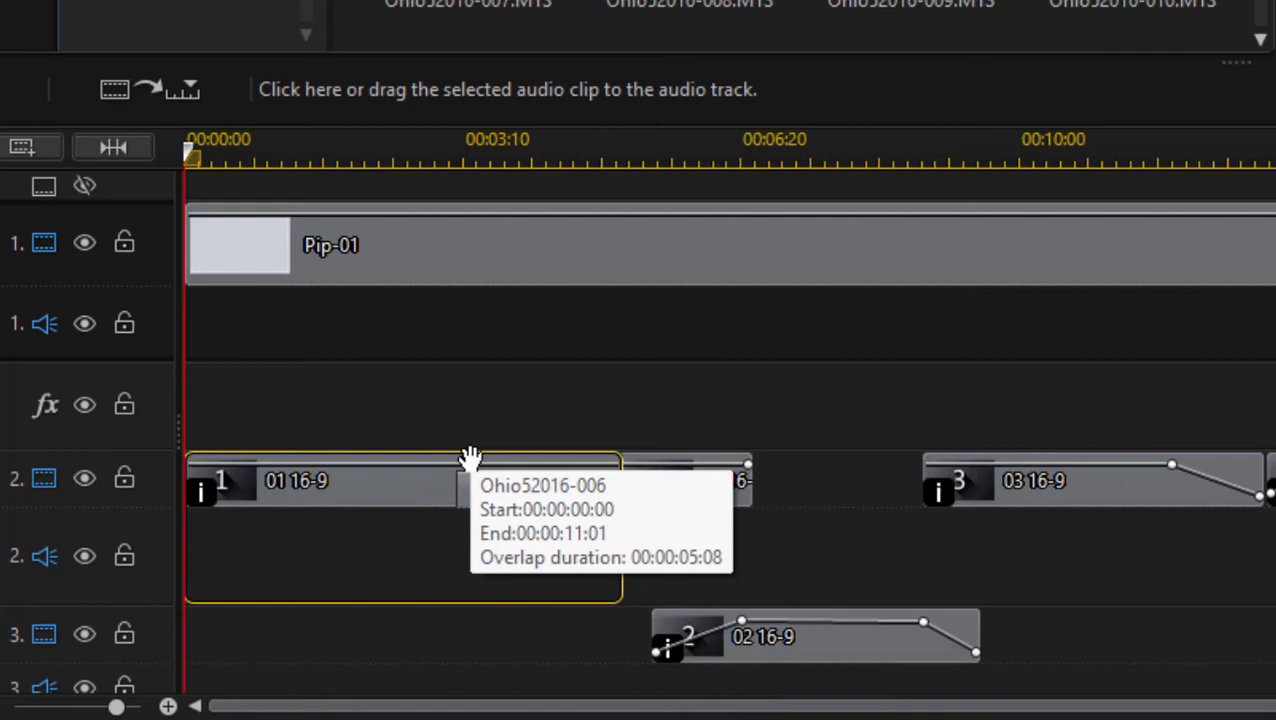
{"action": "left_click_drag", "start_coordinate": [468, 462], "coordinate": [468, 462]}
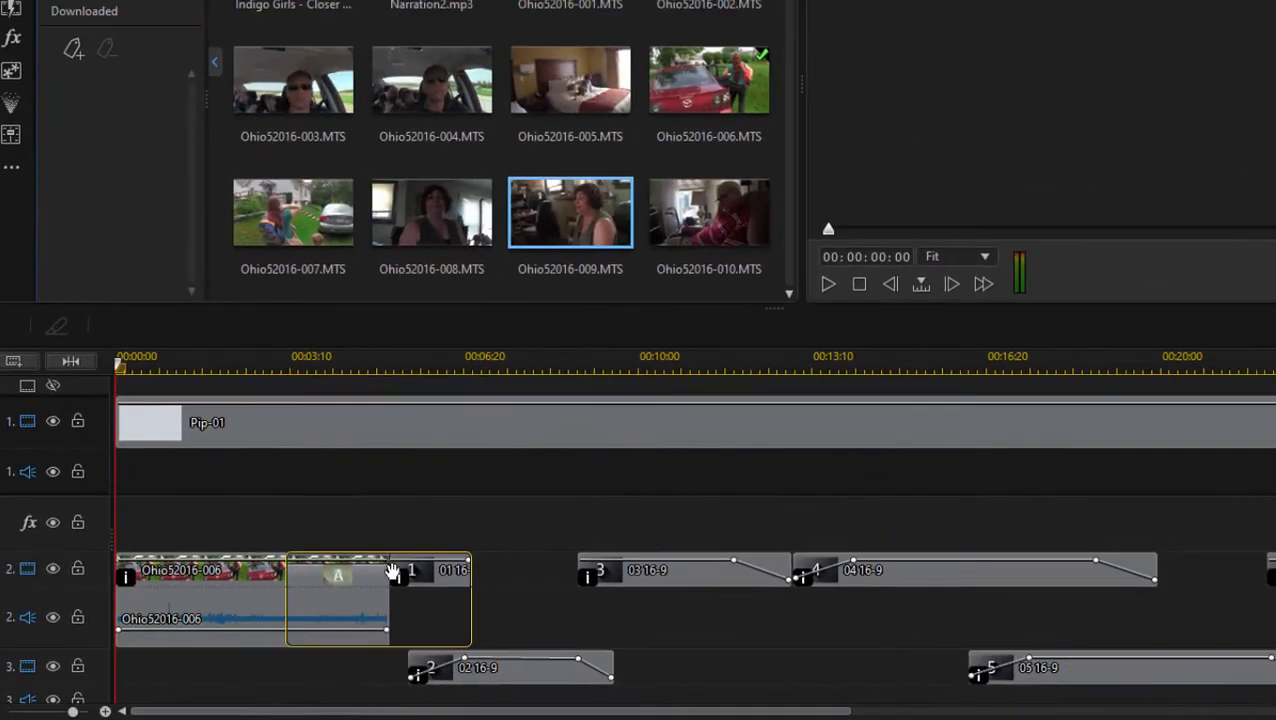
- Fill the second placeholder 1 on track 2 with clip Ohio52016-009 and placeholder 3 with clip Ohio52016-003
{"action": "left_click_drag", "start_coordinate": [394, 575], "coordinate": [394, 575]}
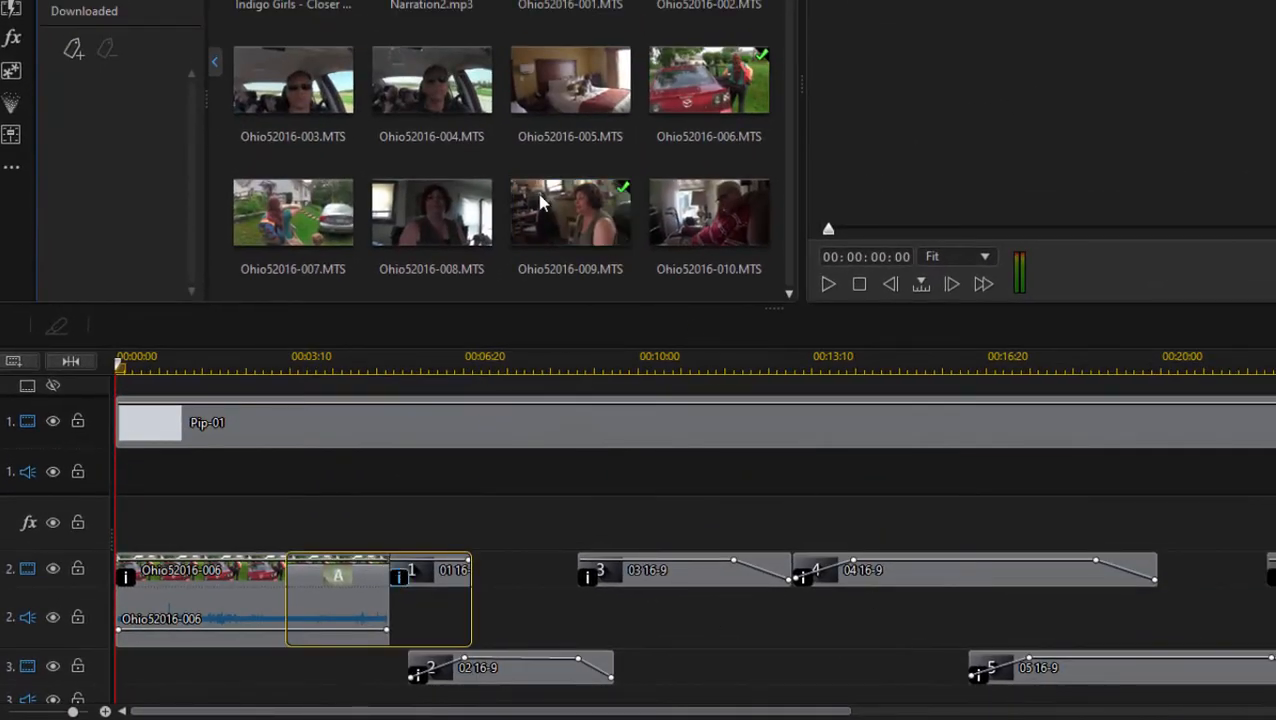
{"action": "left_click_drag", "start_coordinate": [271, 118], "coordinate": [650, 569]}
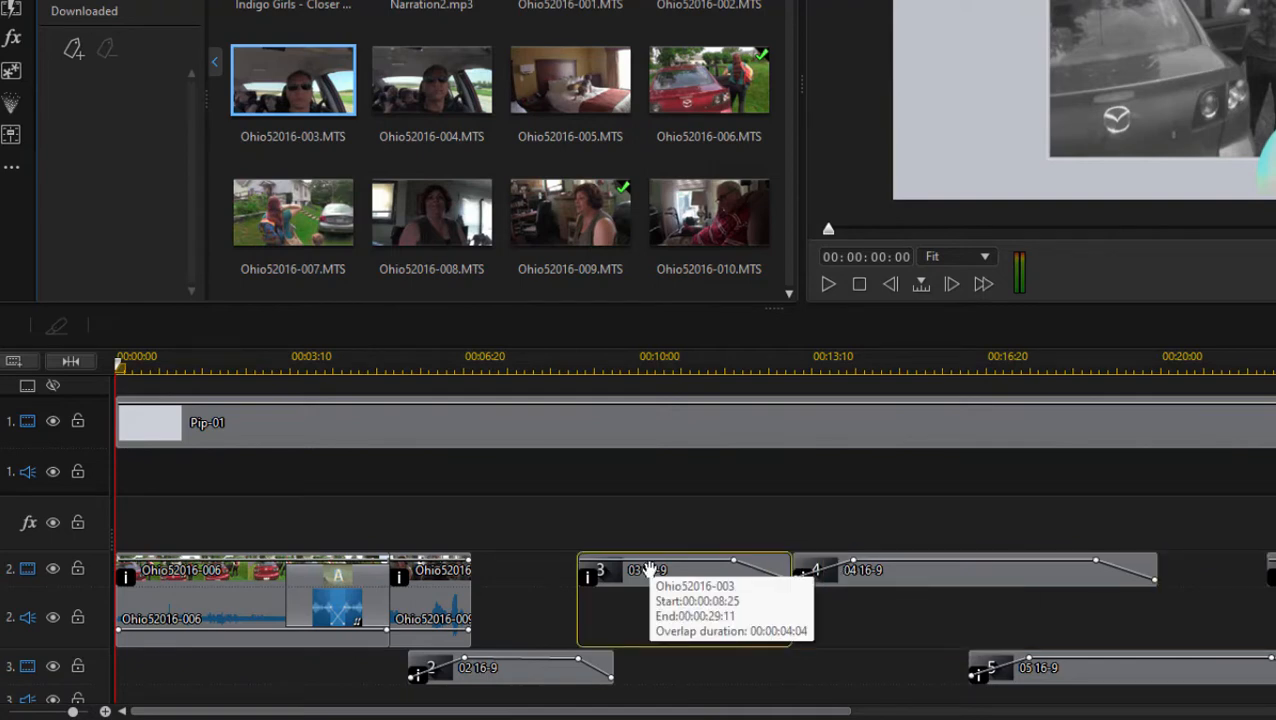
{"action": "left_click_drag", "start_coordinate": [650, 569], "coordinate": [650, 569]}
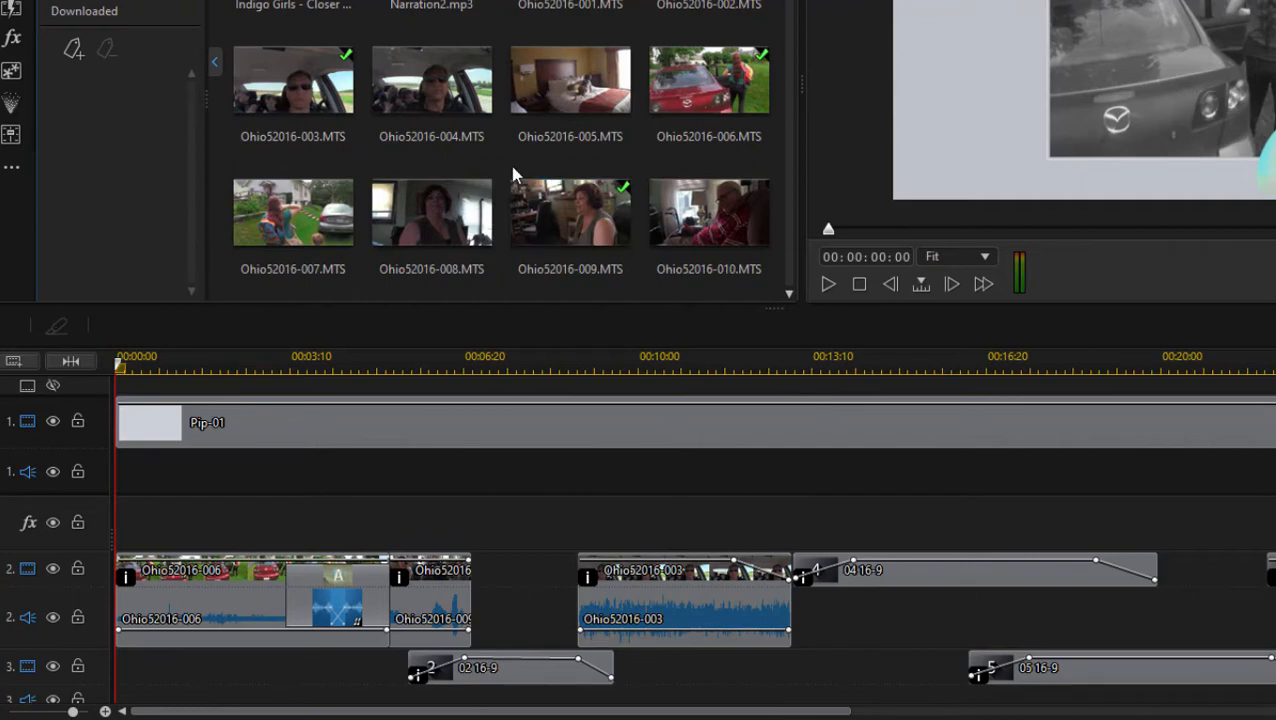
- Fill placeholder 4 on track 2 with clip Ohio52016-005 and placeholder 6 with clip Ohio52016-027
{"action": "left_click", "coordinate": [443, 103]}
{"action": "left_click", "coordinate": [588, 103]}
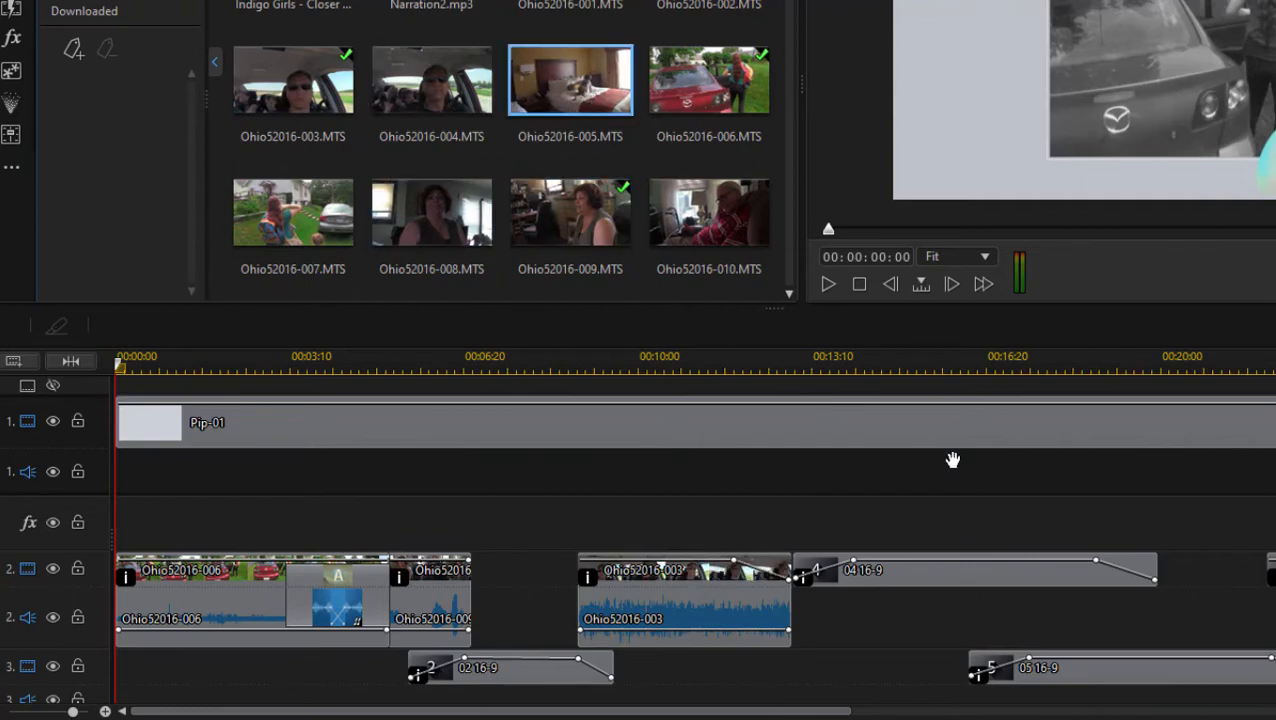
{"action": "left_click_drag", "start_coordinate": [952, 459], "coordinate": [817, 578]}
{"action": "left_click", "coordinate": [729, 92]}
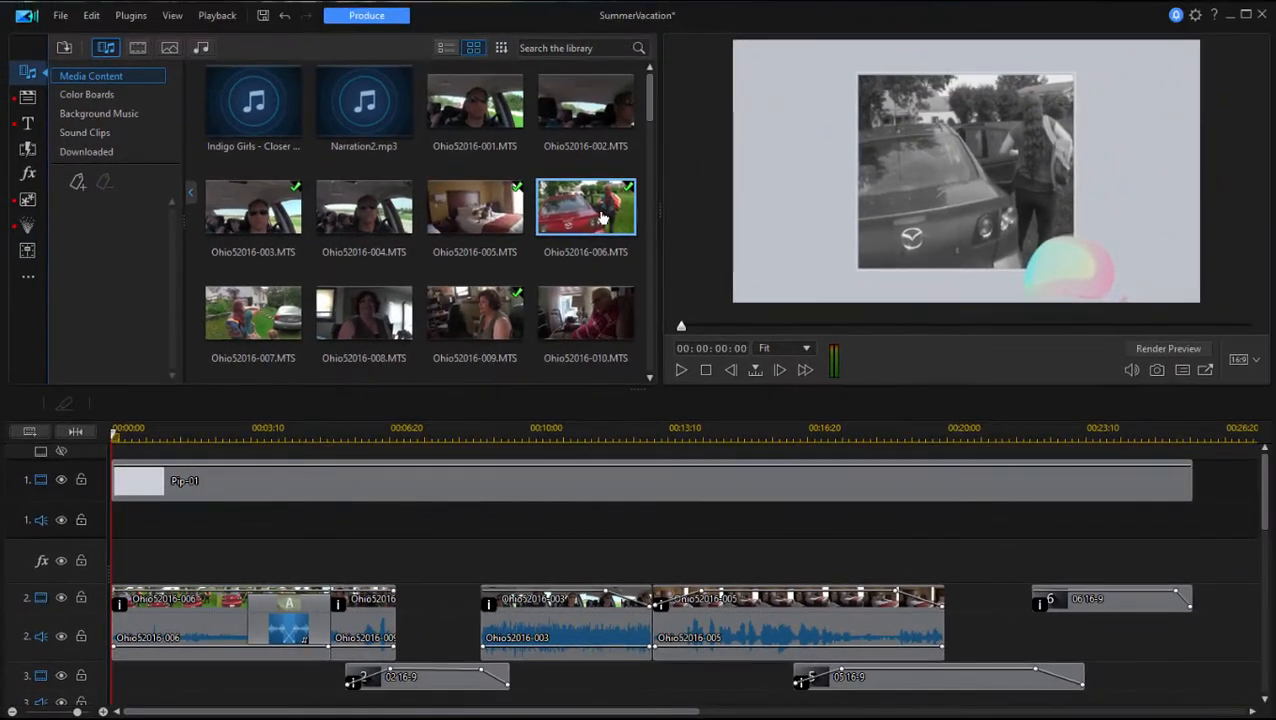
{"action": "scroll", "coordinate": [450, 295], "scroll_direction": "down", "scroll_amount": 5}
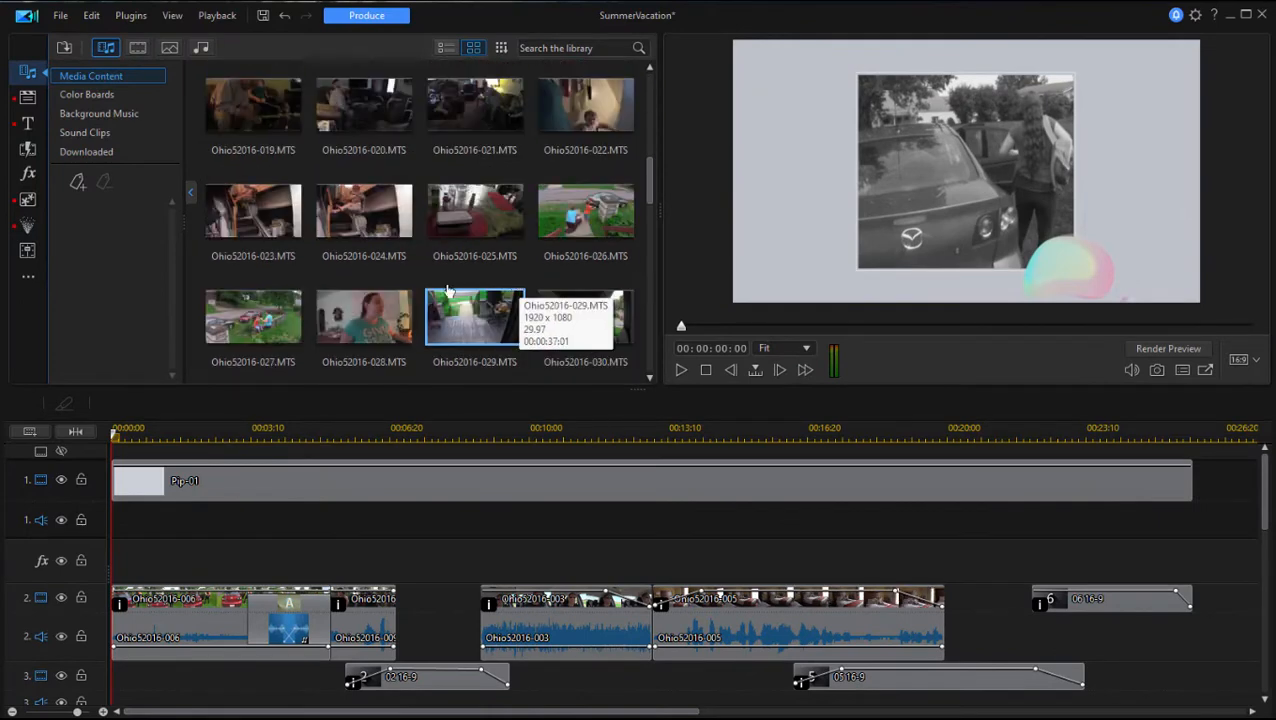
{"action": "left_click_drag", "start_coordinate": [268, 330], "coordinate": [1028, 622]}
- Replace placeholder 5 on track 4 with clip Ohio52016-030 and select clip Ohio52016-044 in the library
{"action": "left_click_drag", "start_coordinate": [1263, 492], "coordinate": [1263, 542]}
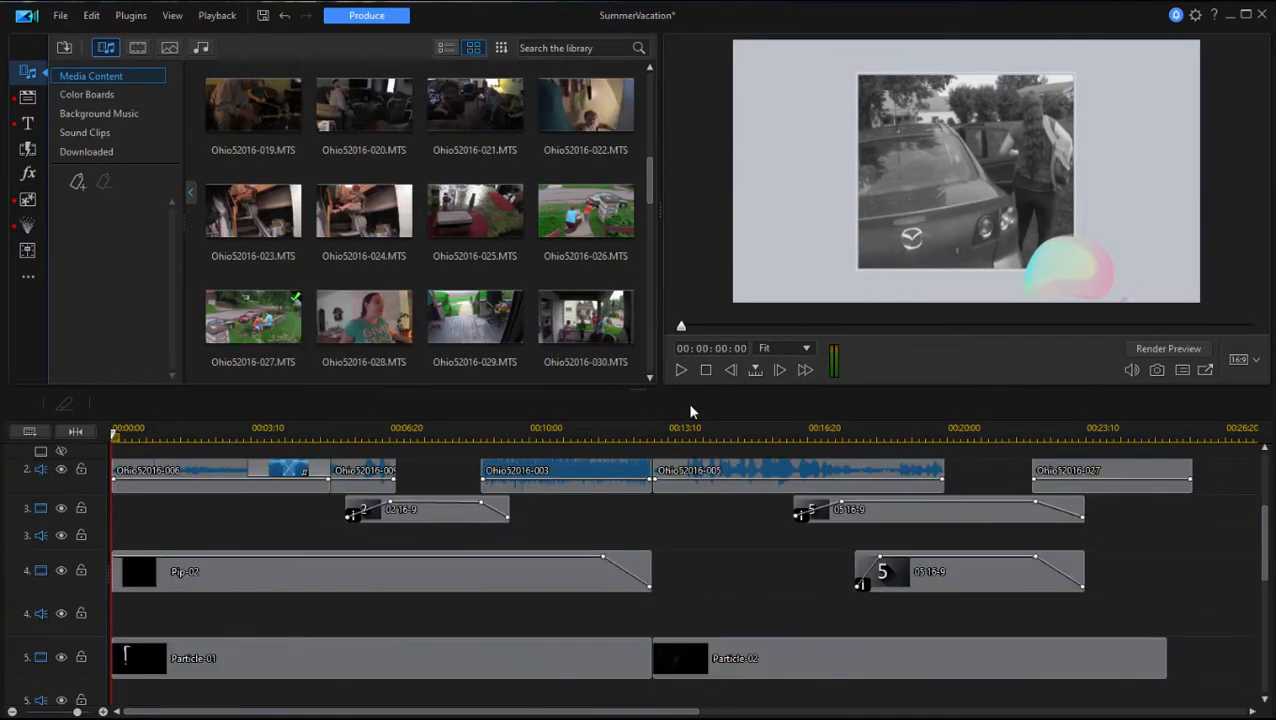
{"action": "left_click_drag", "start_coordinate": [583, 320], "coordinate": [874, 572]}
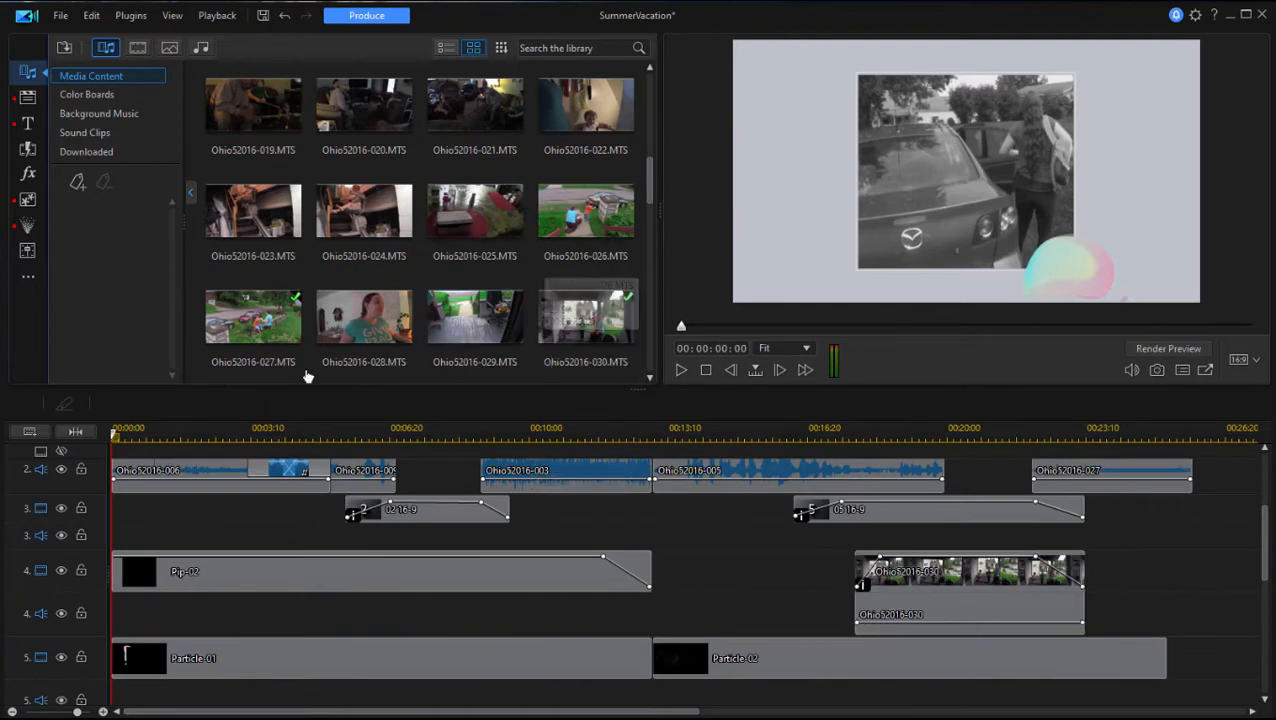
{"action": "scroll", "coordinate": [360, 260], "scroll_direction": "down", "scroll_amount": 5}
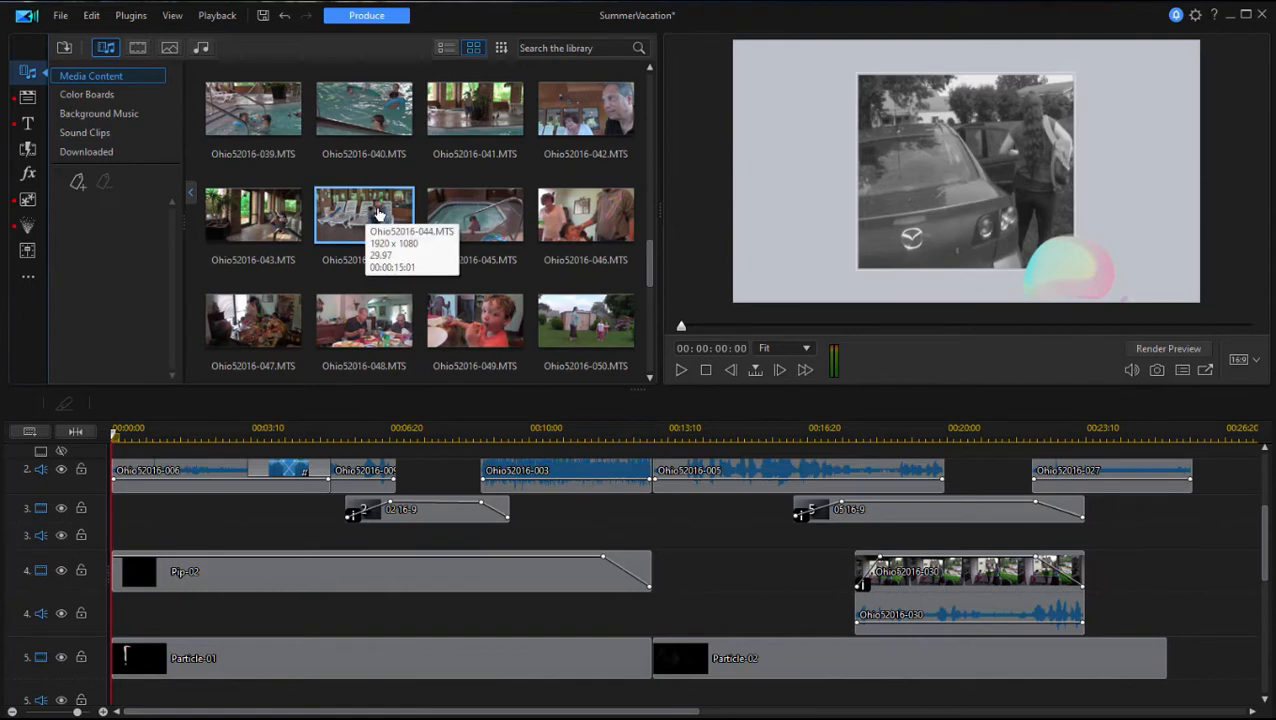
{"action": "left_click_drag", "start_coordinate": [368, 218], "coordinate": [441, 236]}
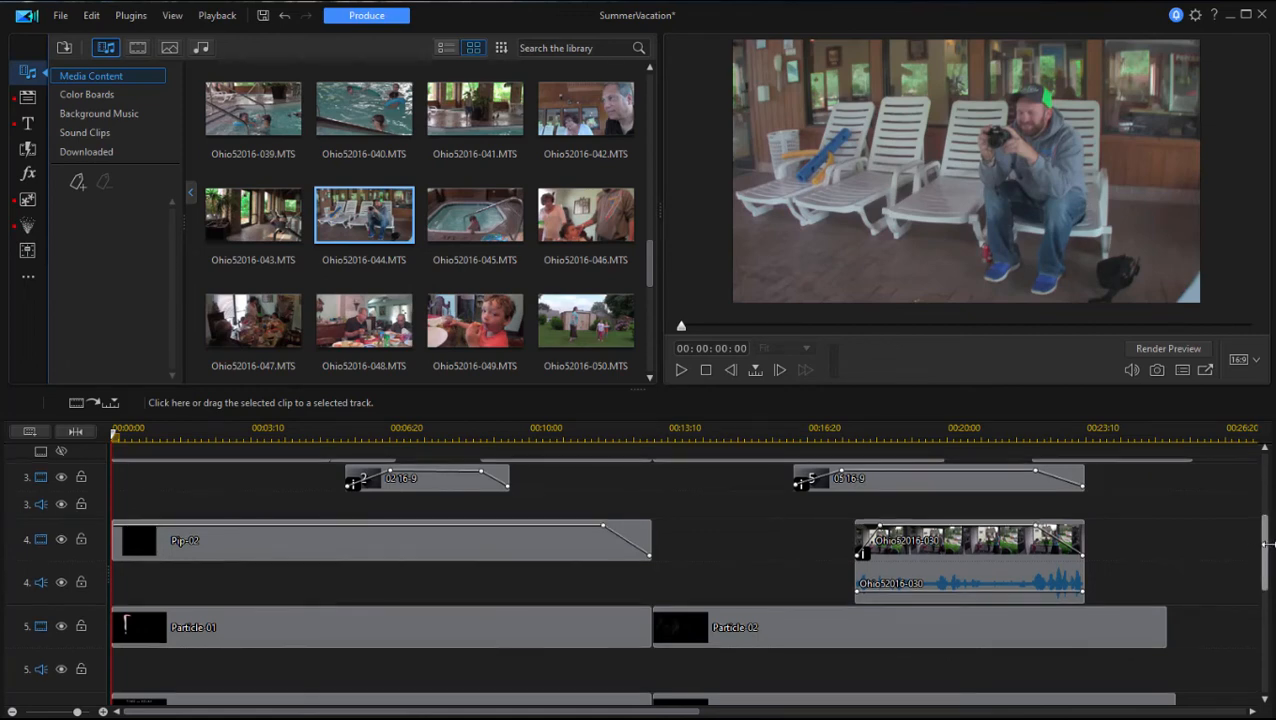
- Open the "Be you. For you" title on track 6 in the Title Designer and change its small lower line to "Welcome to Ohio"
{"action": "left_click_drag", "start_coordinate": [1265, 548], "coordinate": [1256, 590]}
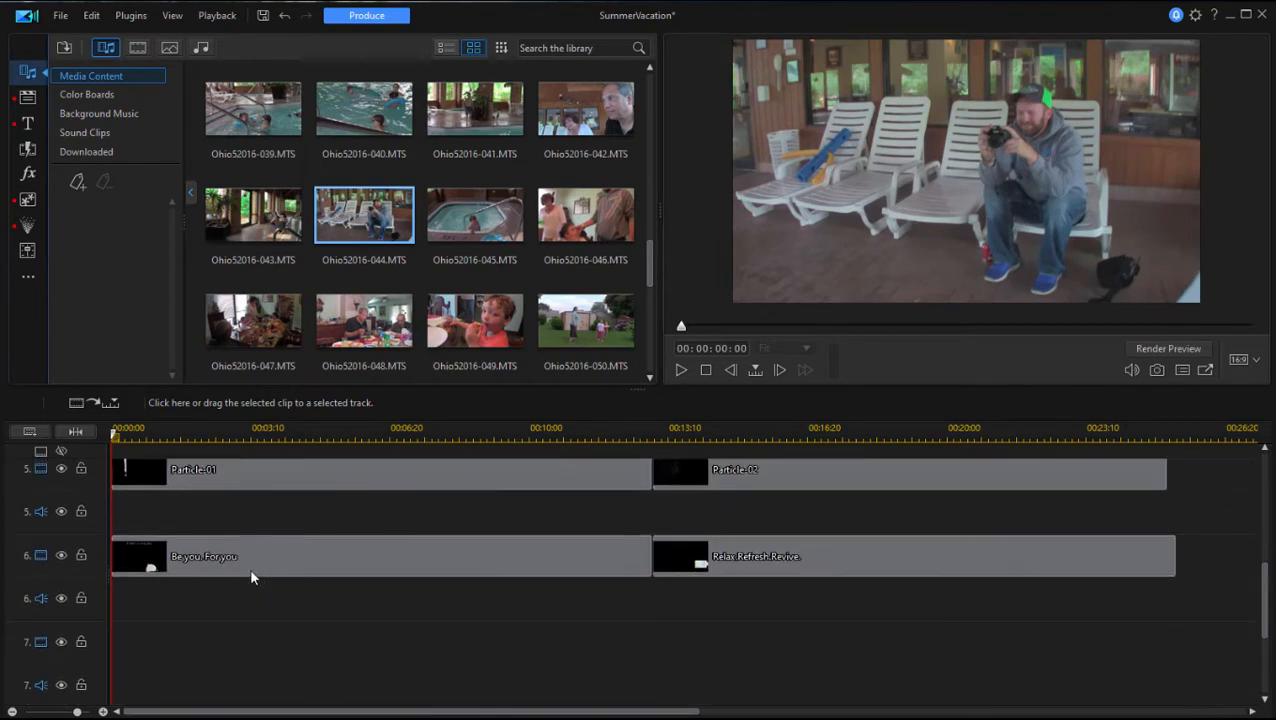
{"action": "left_click", "coordinate": [187, 553]}
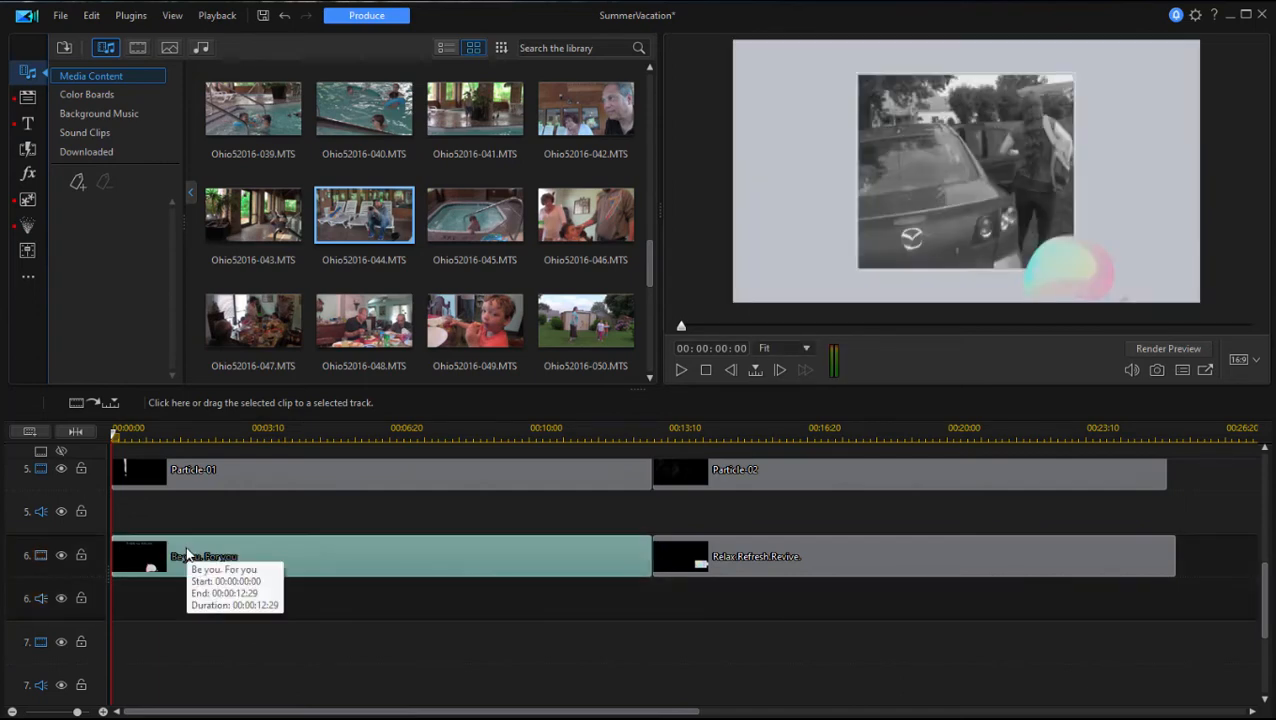
{"action": "double_click", "coordinate": [187, 553]}
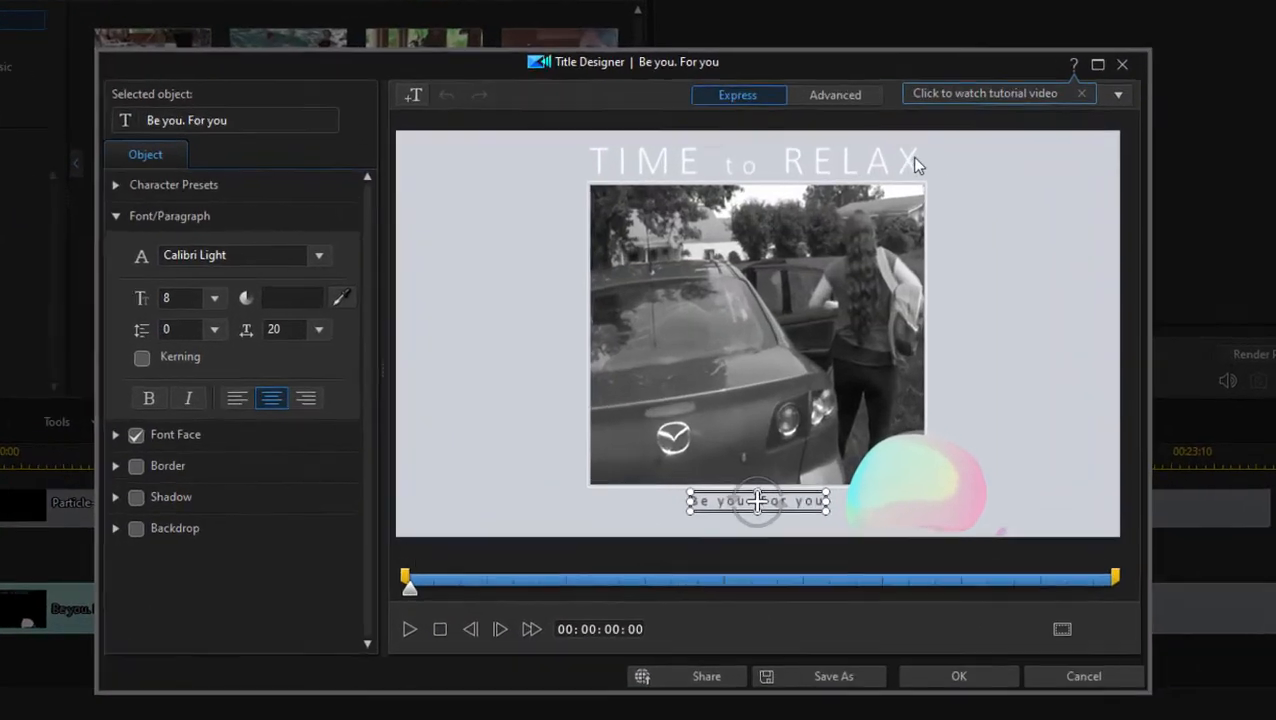
{"action": "left_click", "coordinate": [913, 158]}
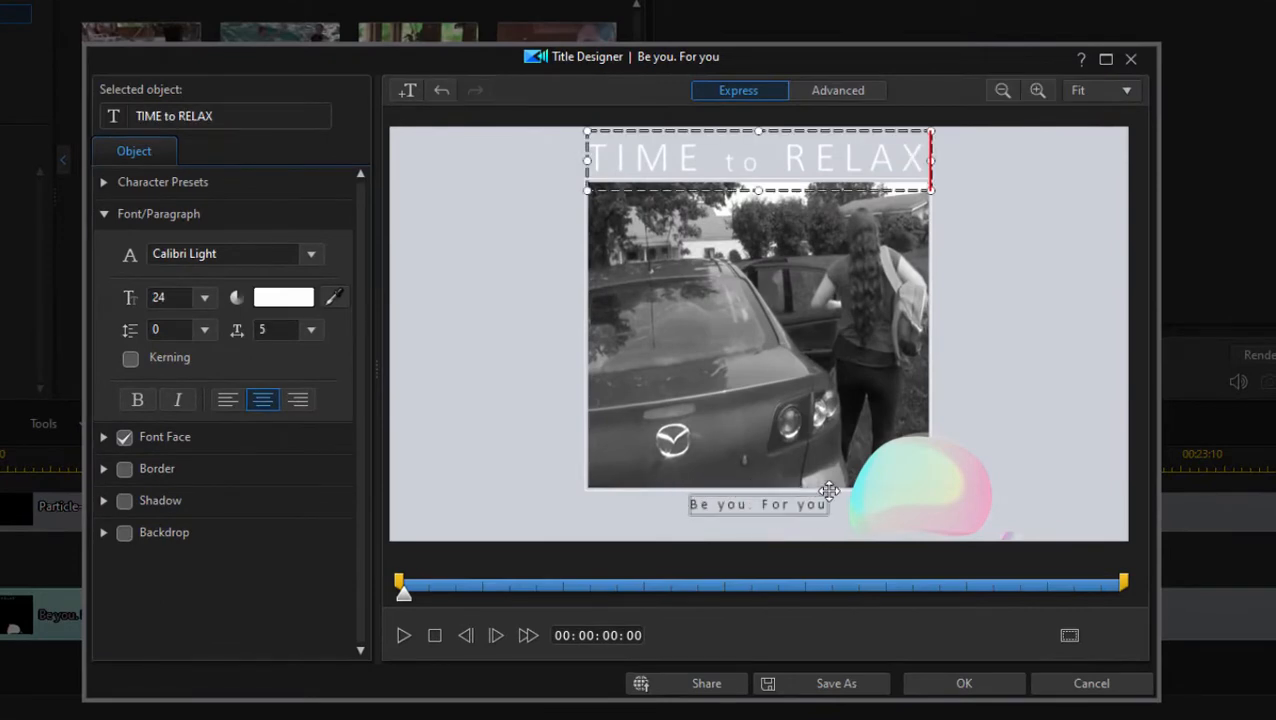
{"action": "left_click", "coordinate": [757, 505]}
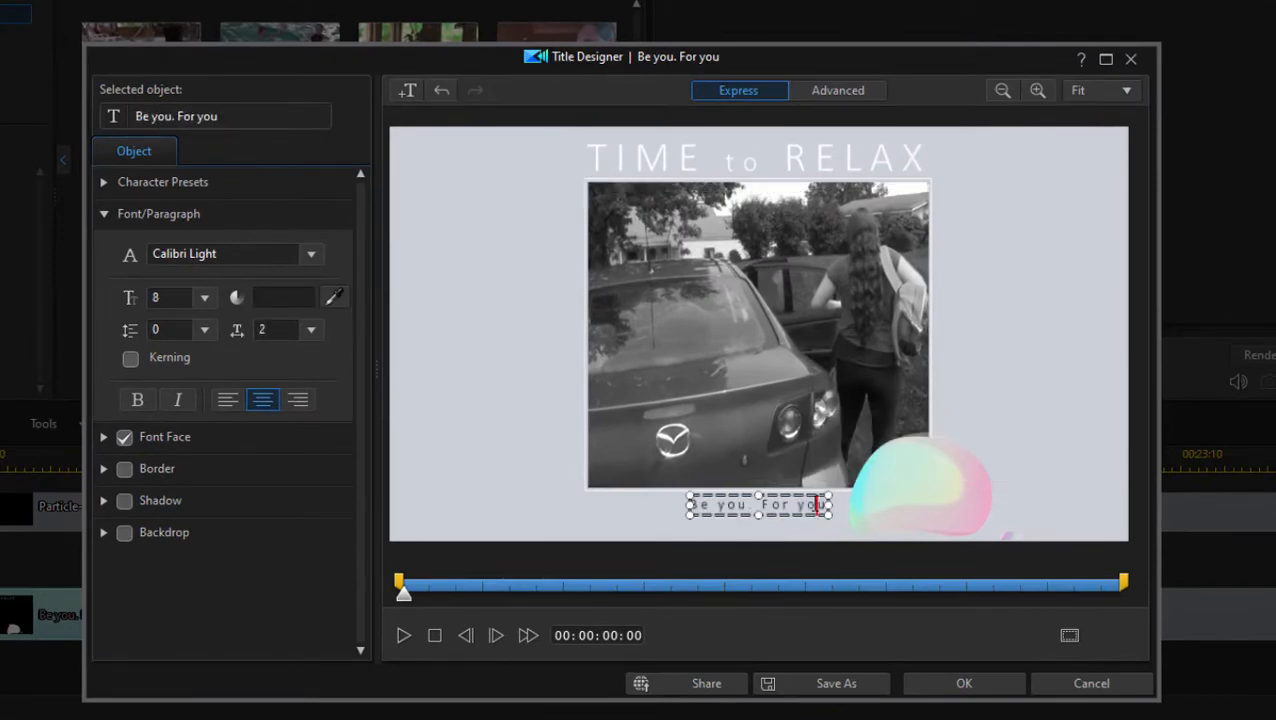
{"action": "double_click", "coordinate": [824, 508]}
{"action": "type", "text": "Welcome to Ohio"}
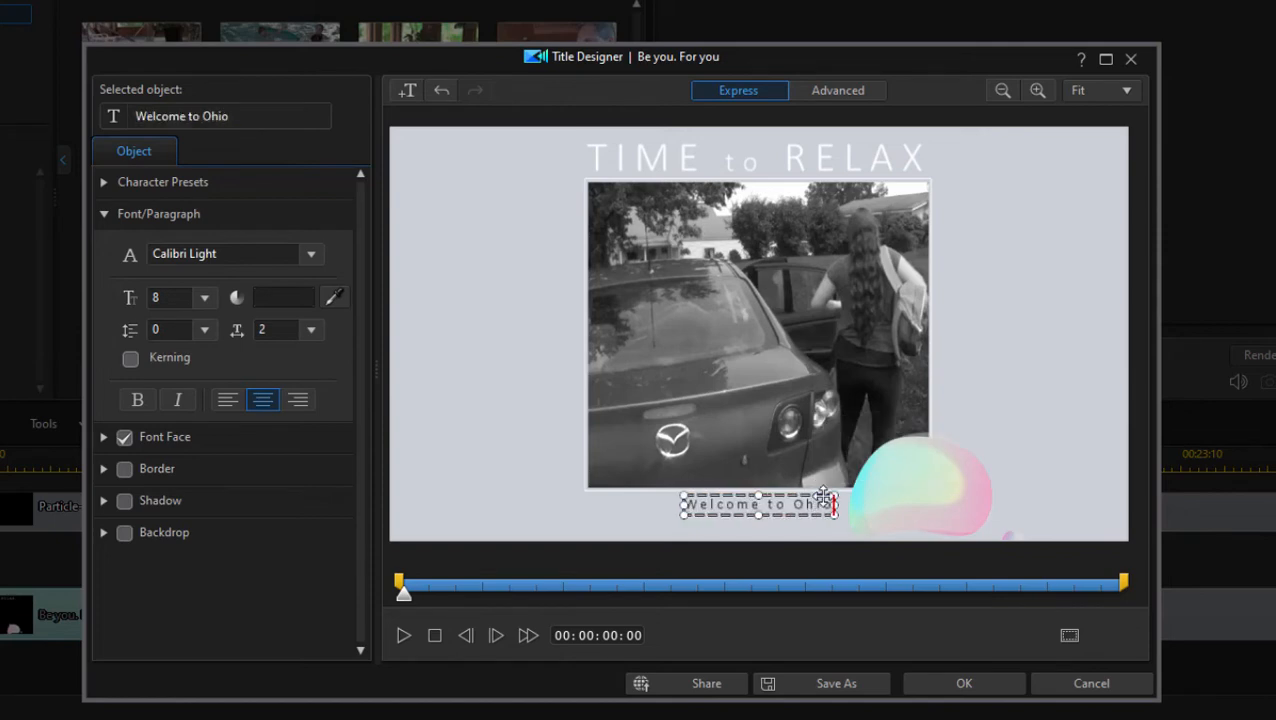
- Accept the edited first title and open the "Relax.Refresh.Revive." title on track 6 in the Title Designer
{"action": "left_click", "coordinate": [1006, 689]}
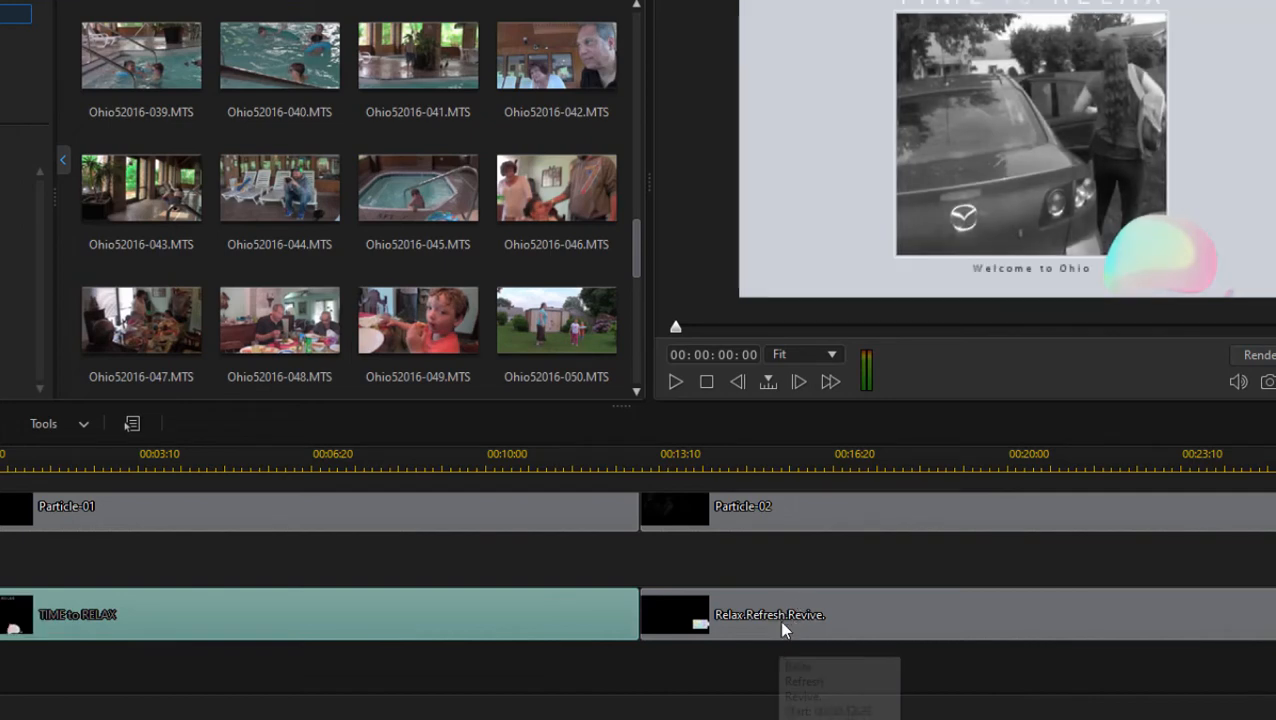
{"action": "left_click", "coordinate": [783, 618]}
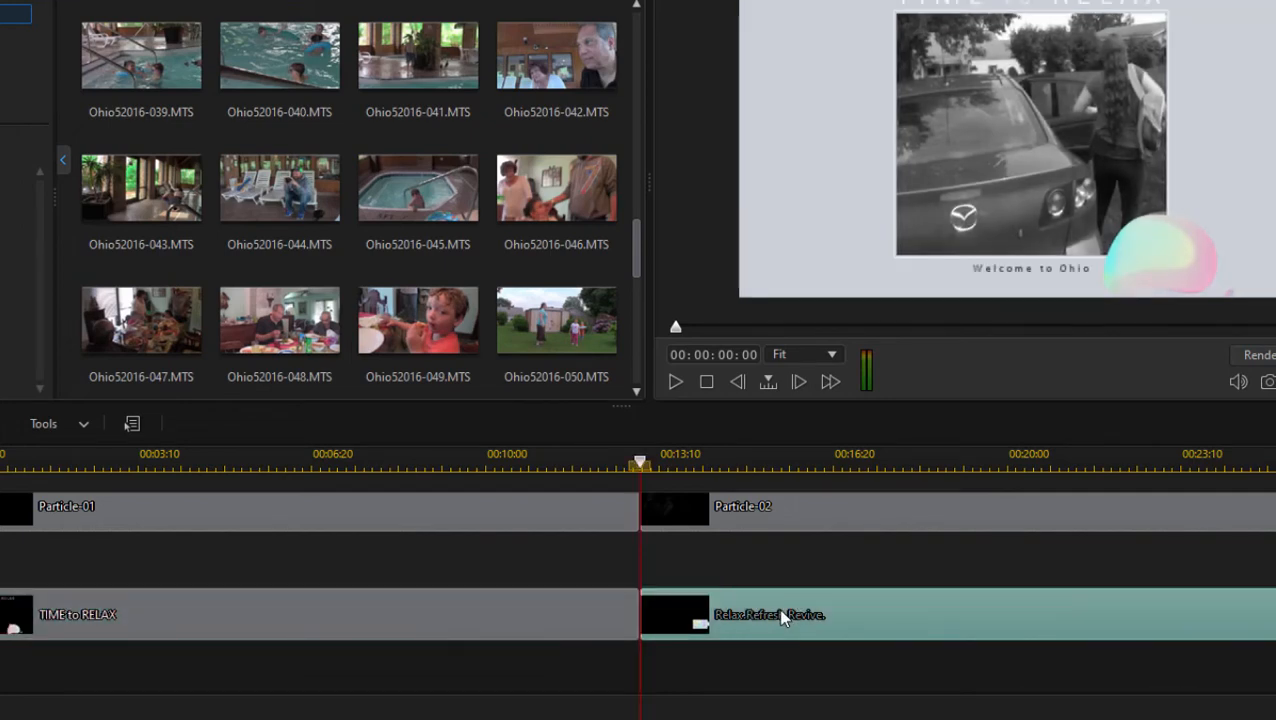
{"action": "double_click", "coordinate": [779, 610]}
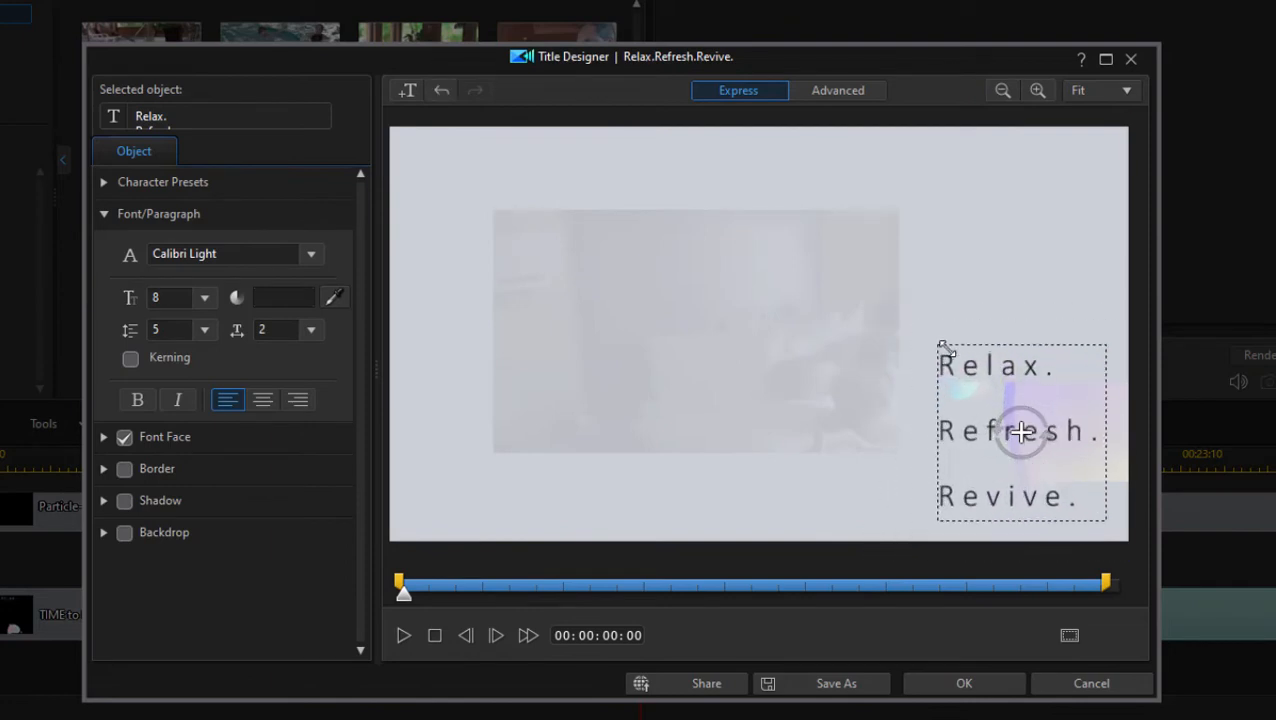
- Move the three-line "Relax. Refresh. Revive." text block up beside the picture, enlarge it slightly, and apply the title changes
{"action": "double_click", "coordinate": [1054, 447]}
{"action": "left_click_drag", "start_coordinate": [1050, 447], "coordinate": [968, 275]}
{"action": "left_click", "coordinate": [1001, 432]}
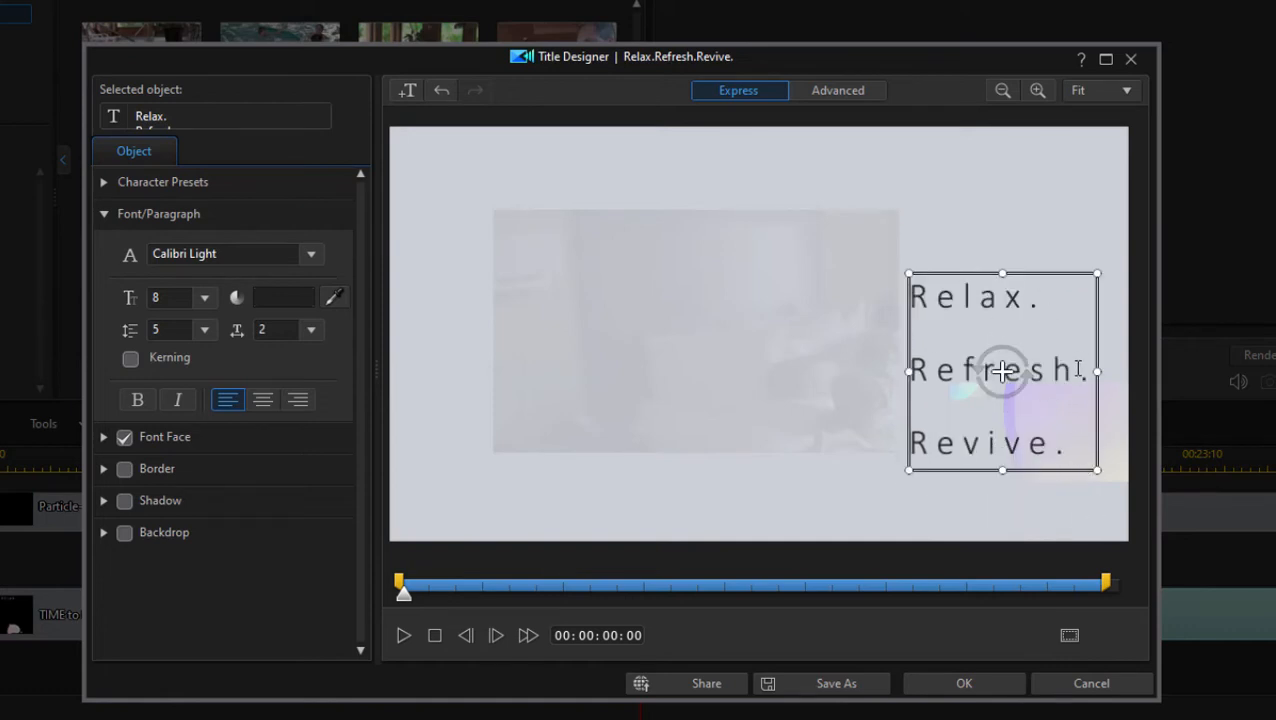
{"action": "left_click", "coordinate": [1024, 442]}
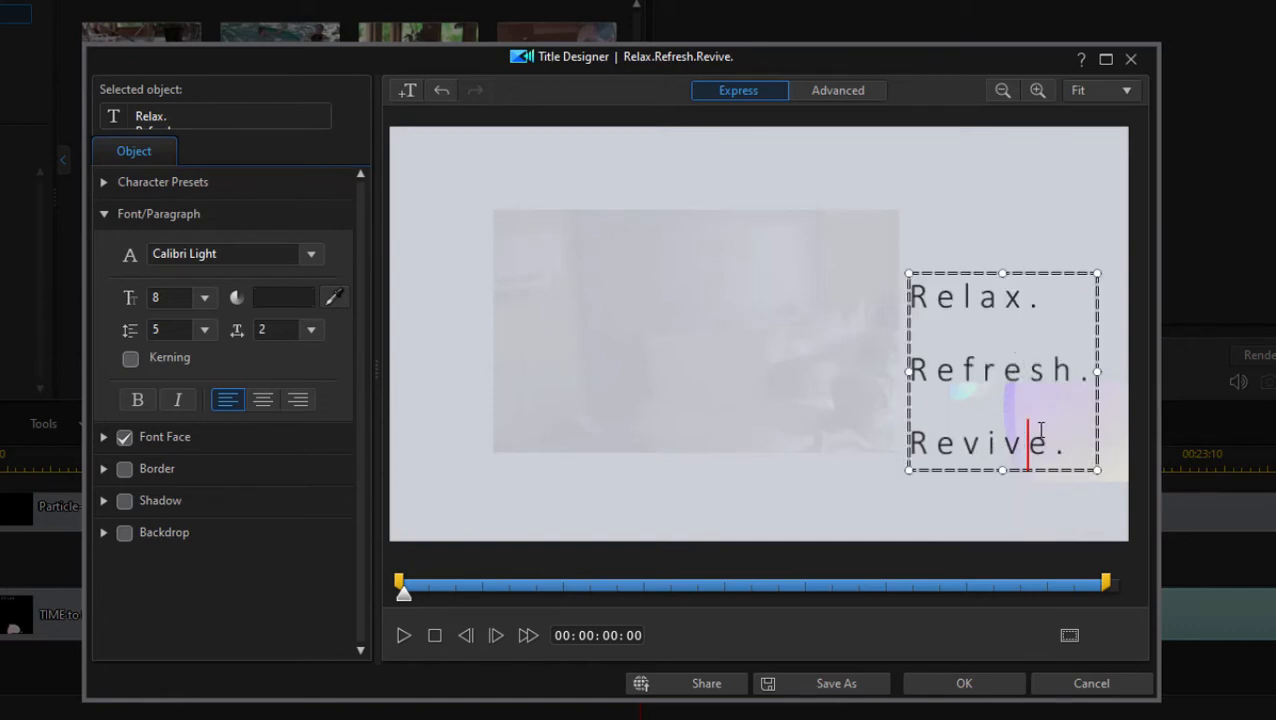
{"action": "left_click", "coordinate": [975, 683]}
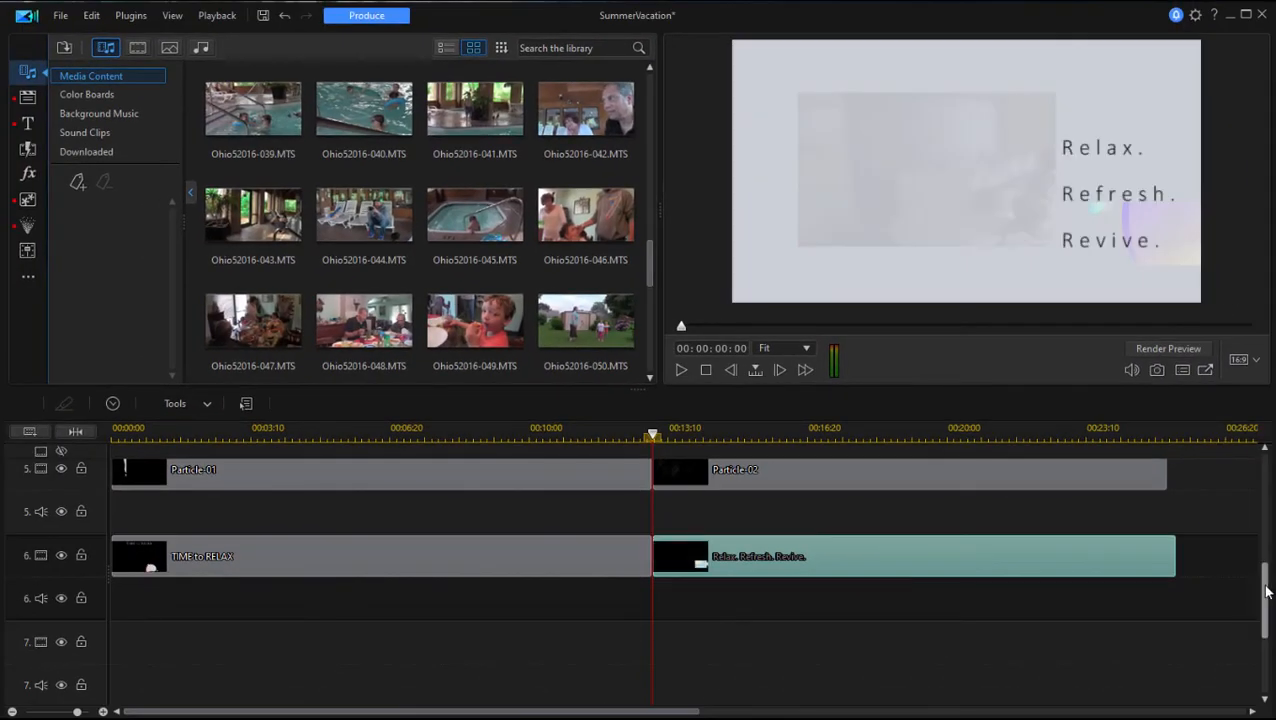
- Play the opening from the start of the timeline to review the filled placeholders and titles, pausing at about 21 seconds
{"action": "left_click_drag", "start_coordinate": [1266, 592], "coordinate": [1270, 480]}
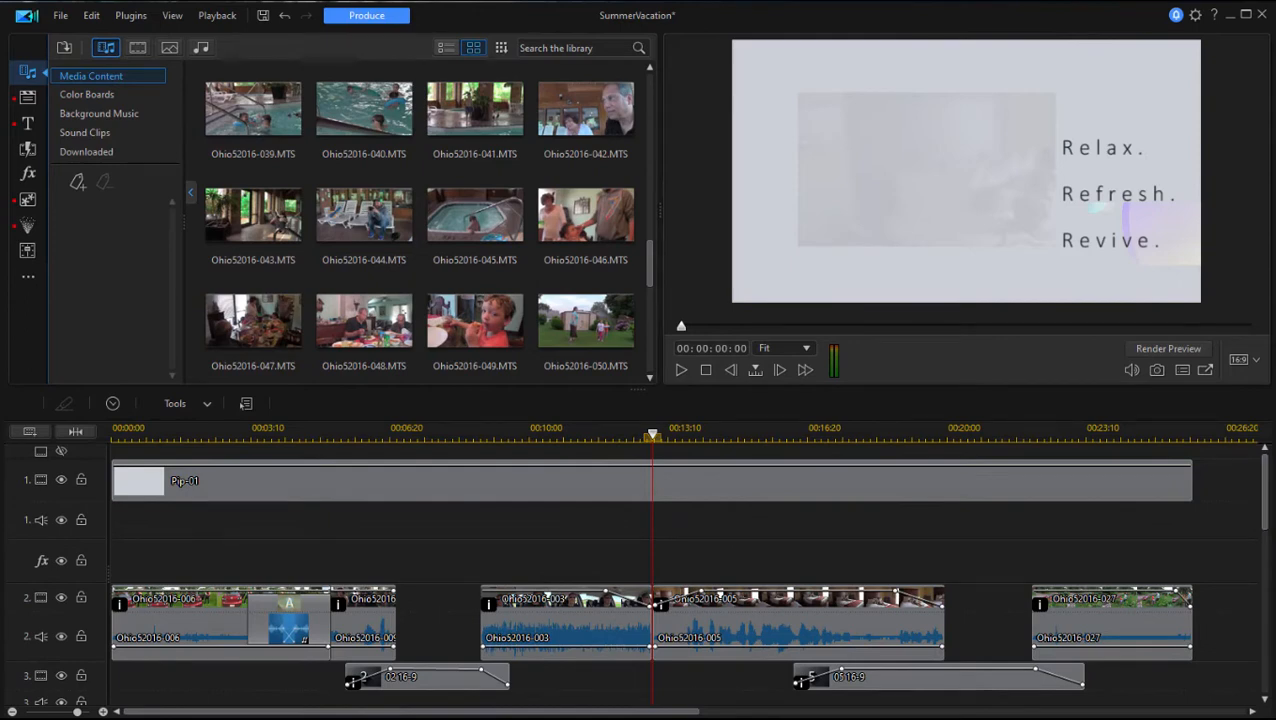
{"action": "left_click", "coordinate": [772, 566]}
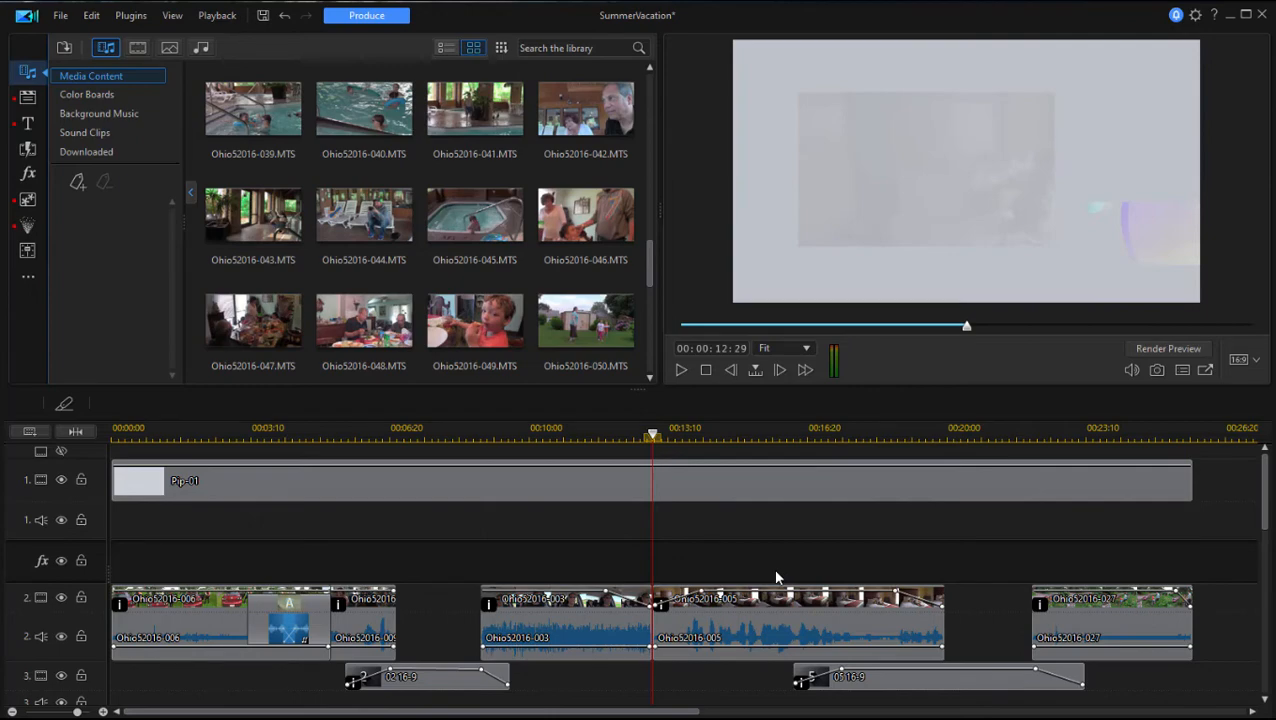
{"action": "key", "text": "Home"}
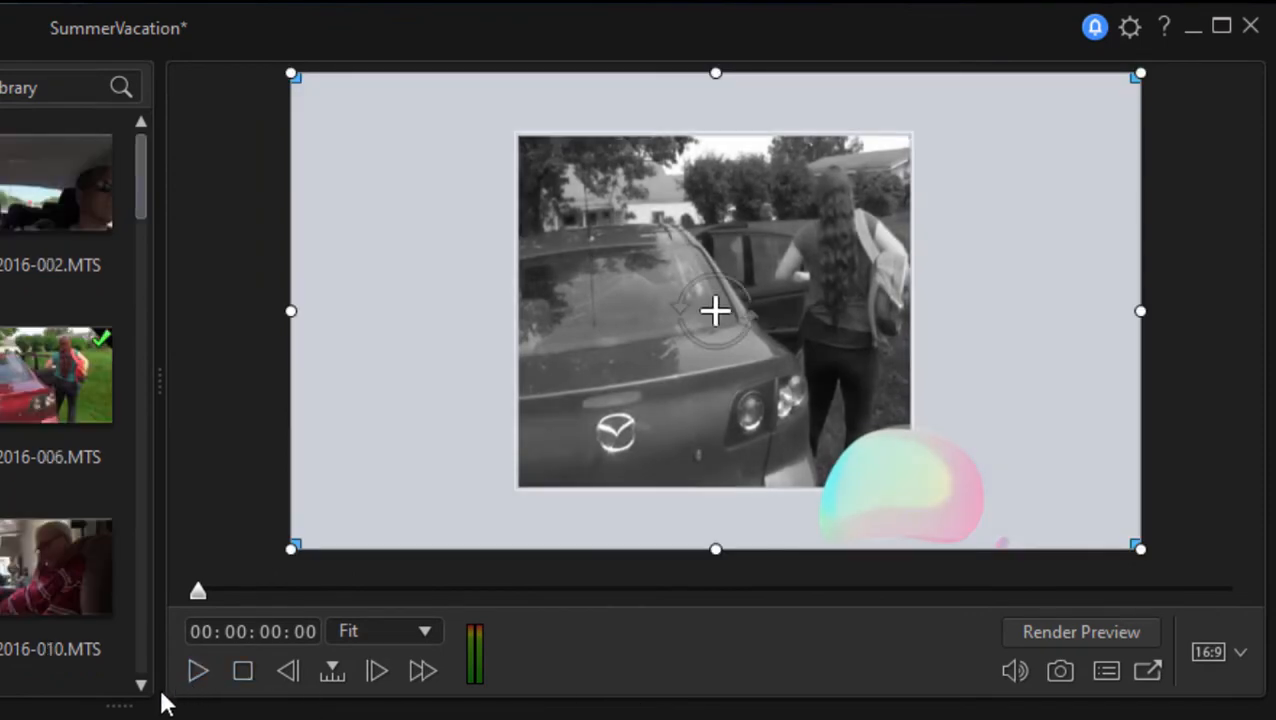
{"action": "left_click", "coordinate": [197, 671]}
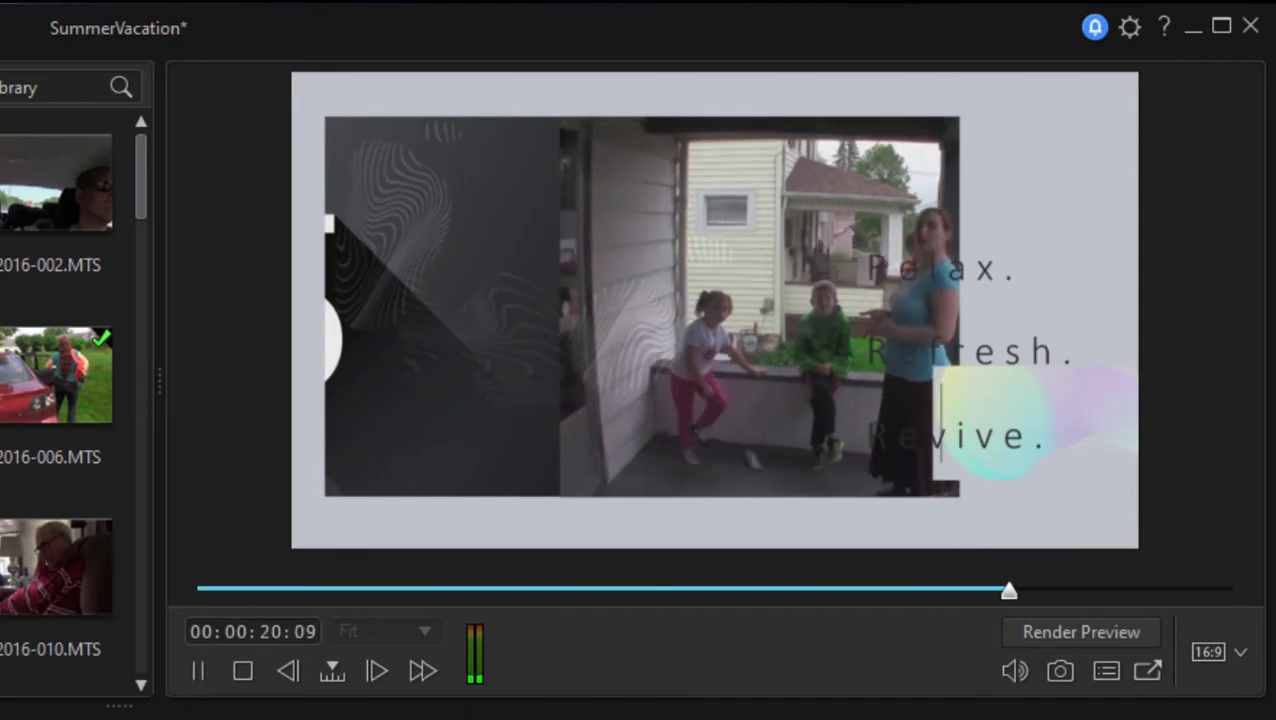
{"action": "key", "text": "space"}
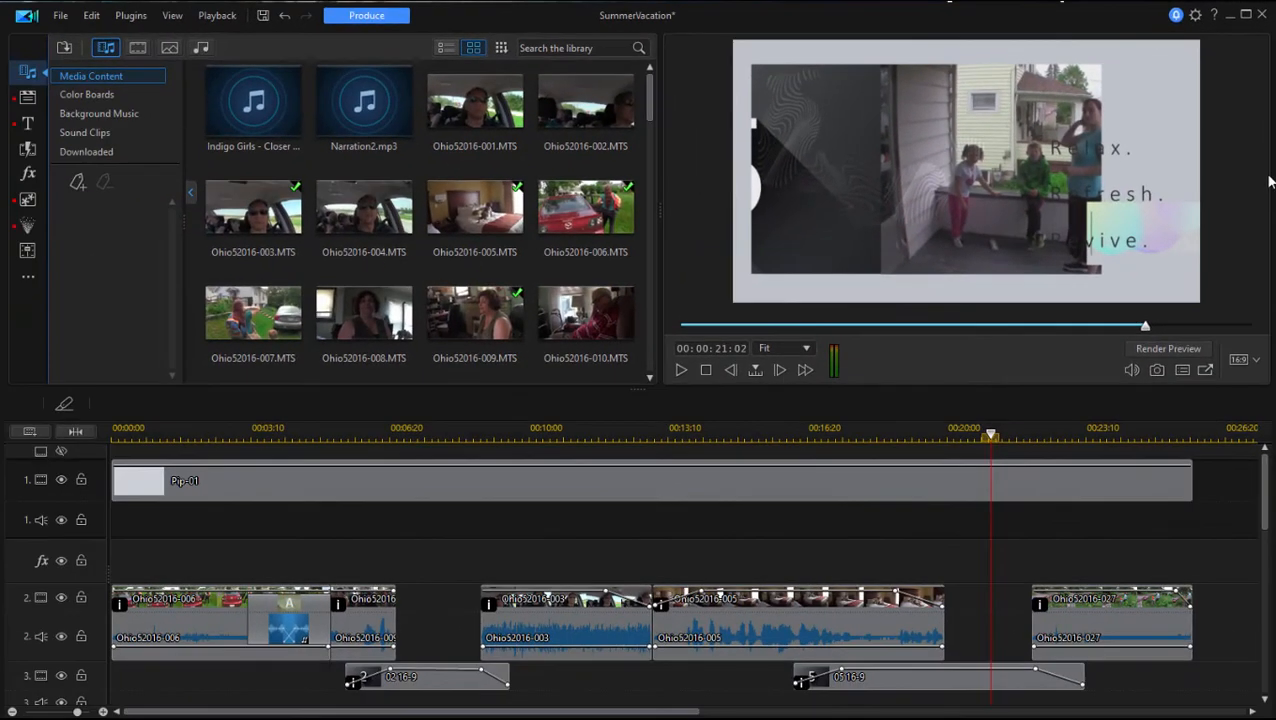
- Replace placeholder 2 on track 3 with clip Ohio52016-010 and preview the transition around 00:00:04:17
{"action": "left_click_drag", "start_coordinate": [441, 436], "coordinate": [377, 432]}
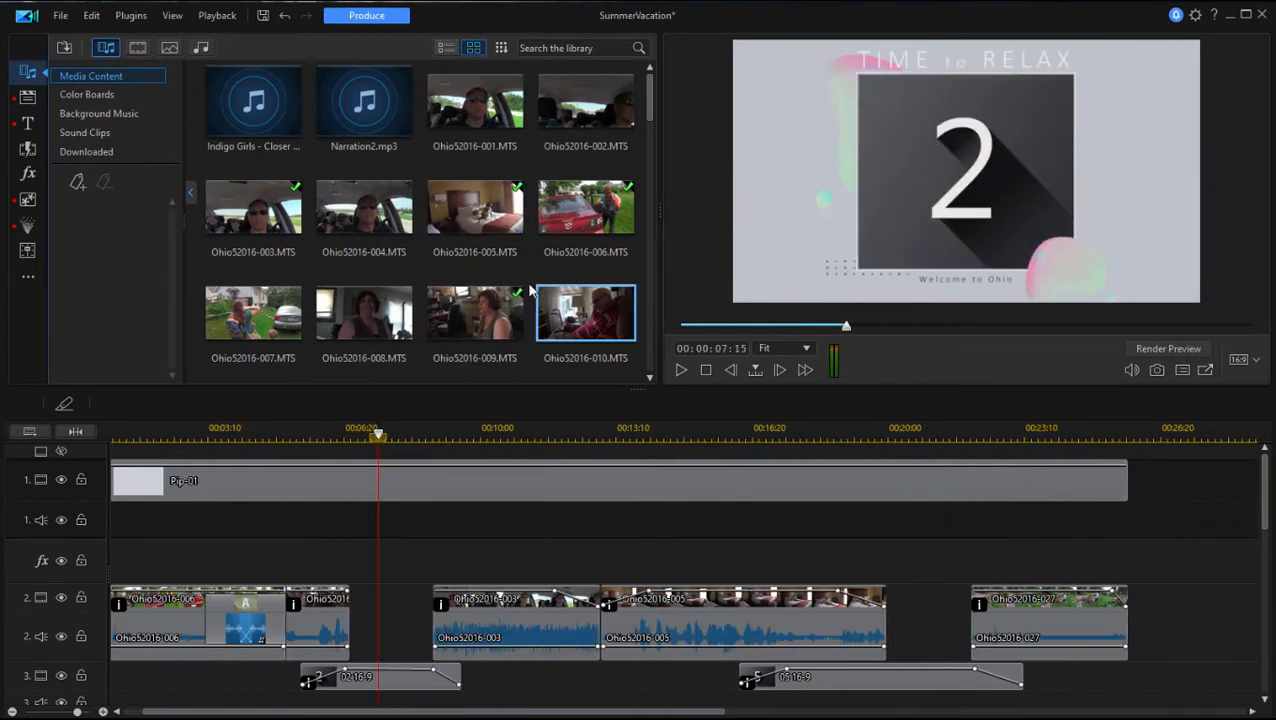
{"action": "left_click_drag", "start_coordinate": [612, 322], "coordinate": [330, 685]}
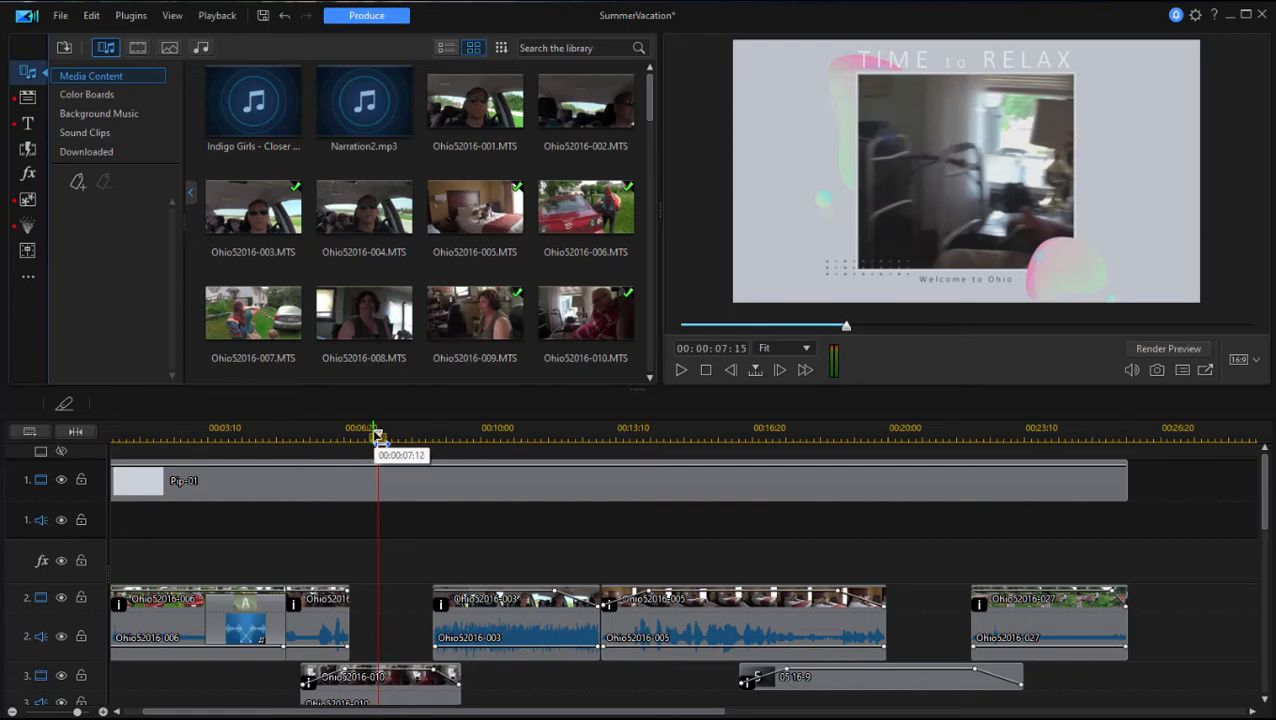
{"action": "left_click_drag", "start_coordinate": [378, 436], "coordinate": [257, 437]}
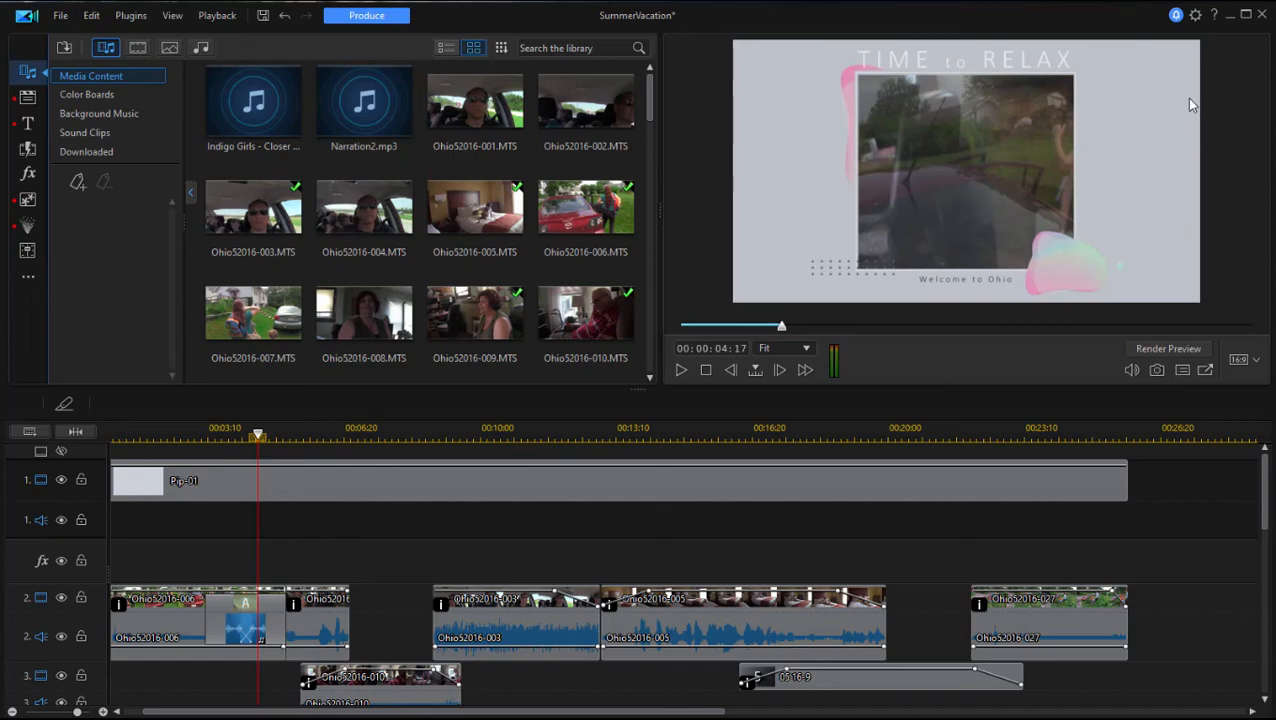
- Show the video templates in the library and browse the available designs from beginning to end
{"action": "left_click_drag", "start_coordinate": [1268, 484], "coordinate": [1266, 598]}
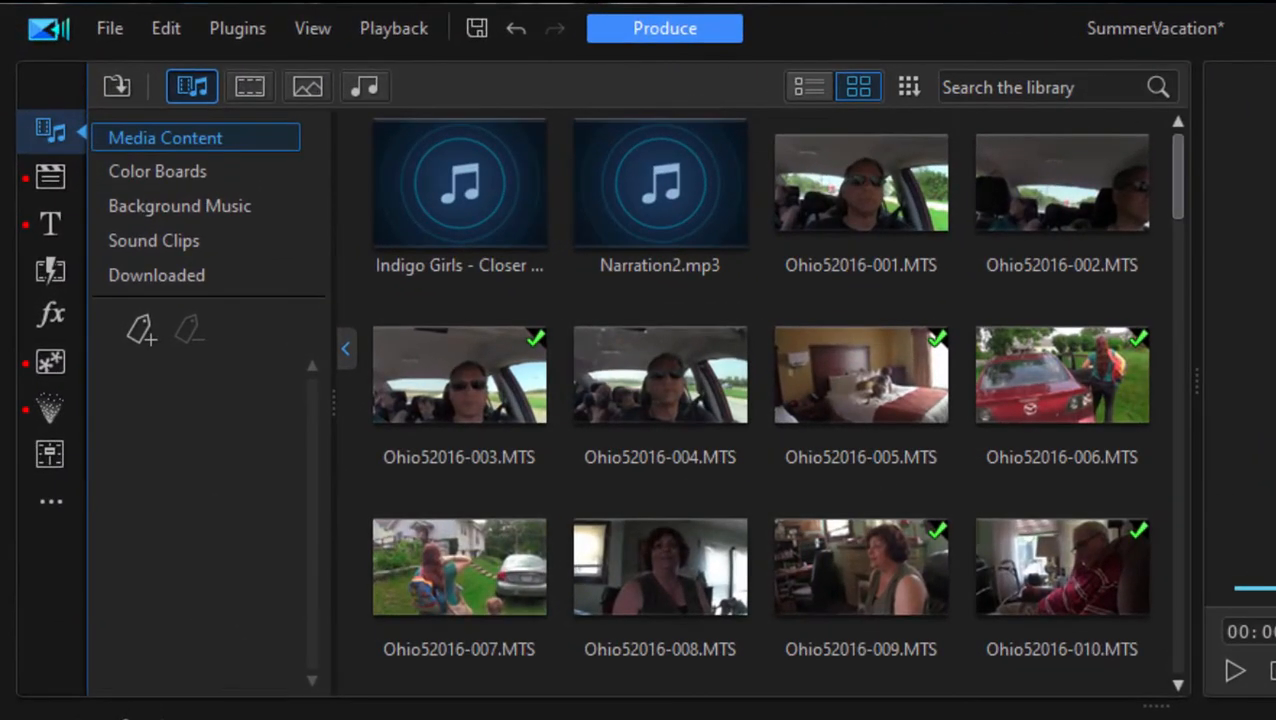
{"action": "left_click", "coordinate": [49, 177]}
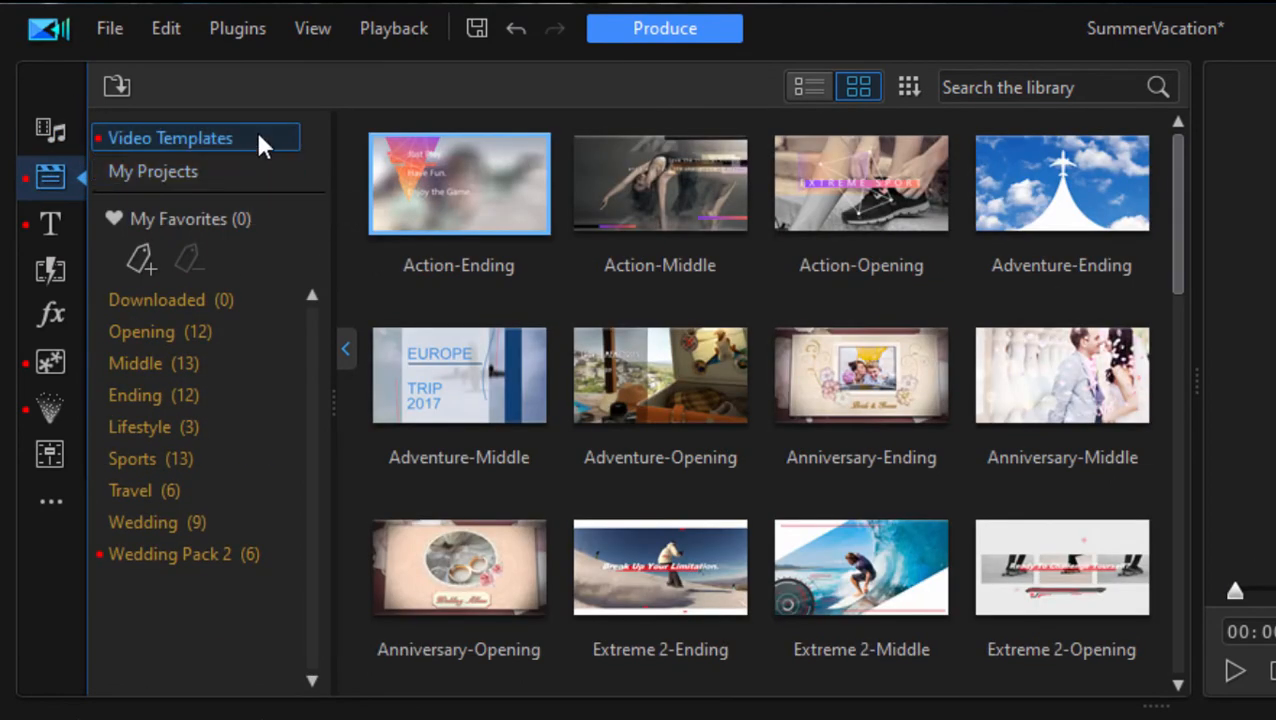
{"action": "left_click_drag", "start_coordinate": [1181, 210], "coordinate": [1176, 666]}
{"action": "left_click_drag", "start_coordinate": [1205, 575], "coordinate": [1195, 90]}
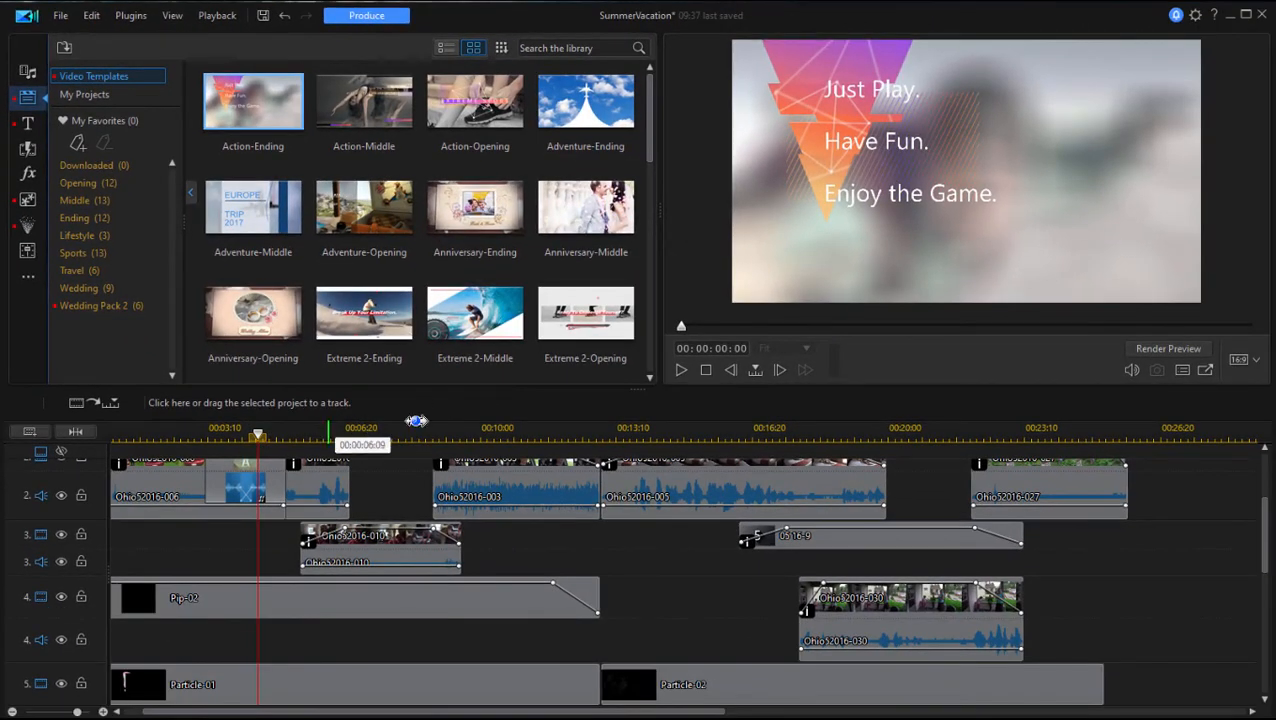
- Preview the customized opening at 00:00:05:15 and 00:00:10:07
{"action": "left_click", "coordinate": [296, 430]}
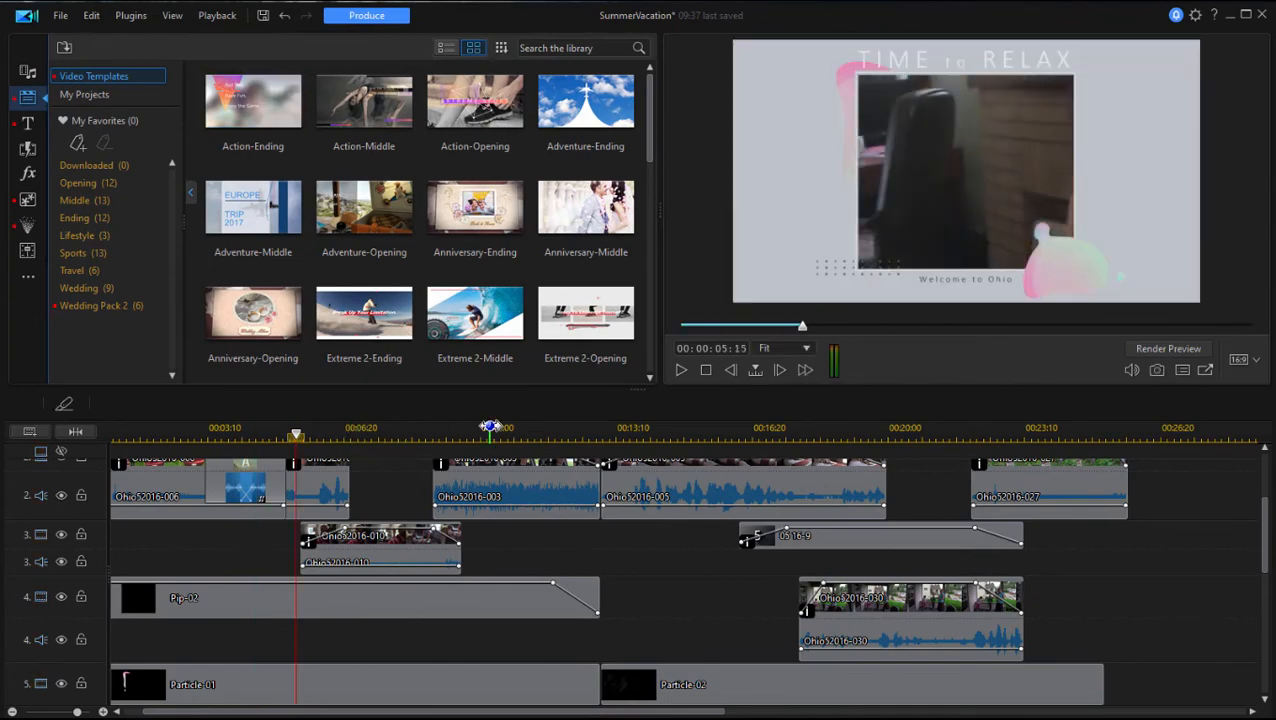
{"action": "left_click", "coordinate": [489, 430]}
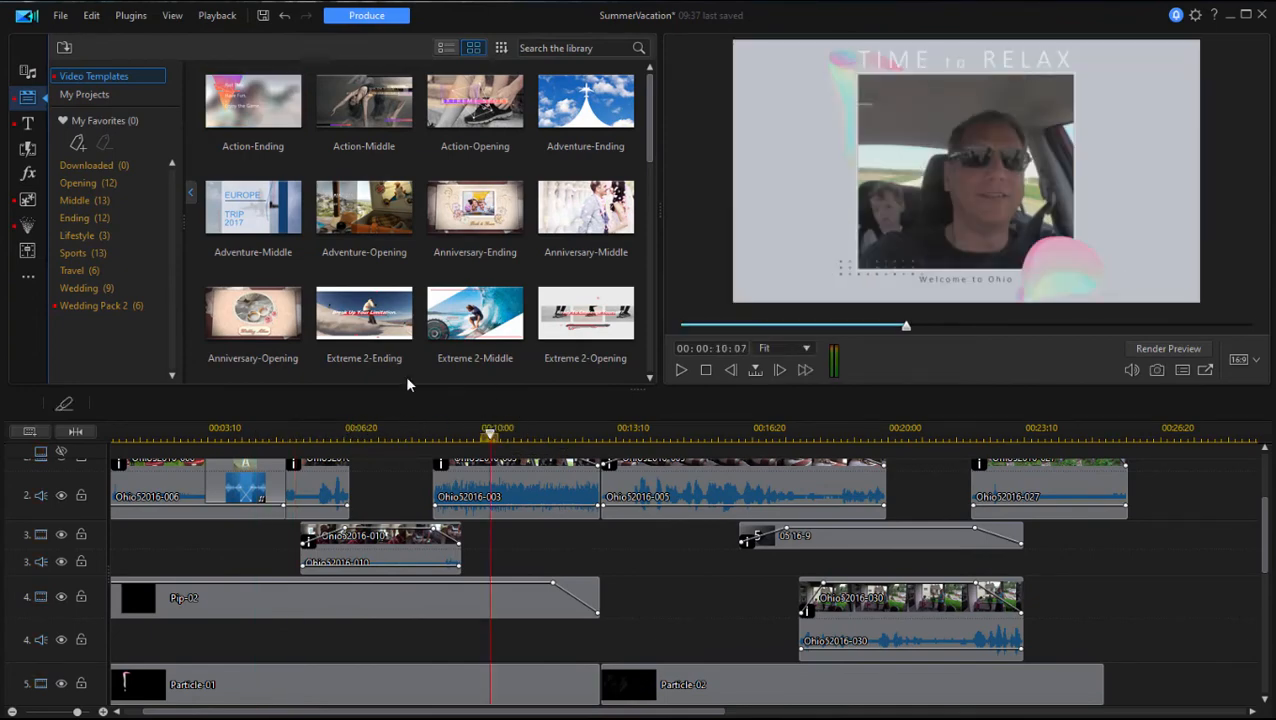